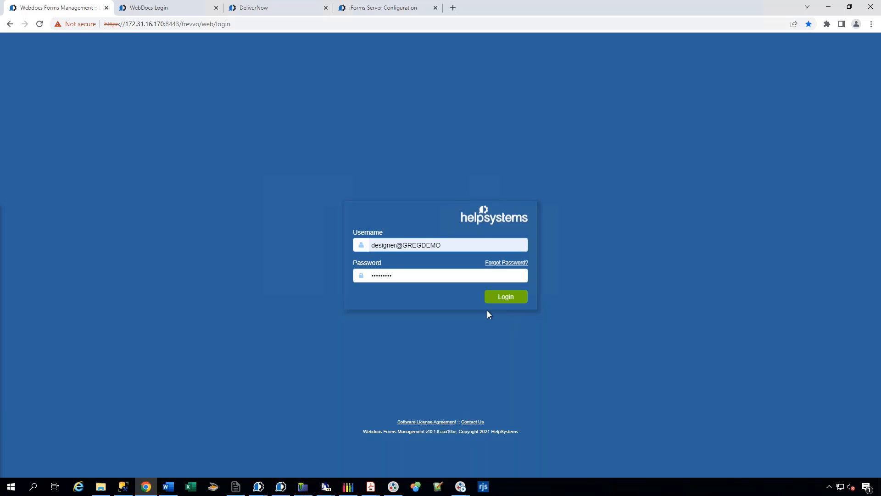
# Log in with the prefilled designer account and open the My First Form project.
pyautogui.click(505, 297)
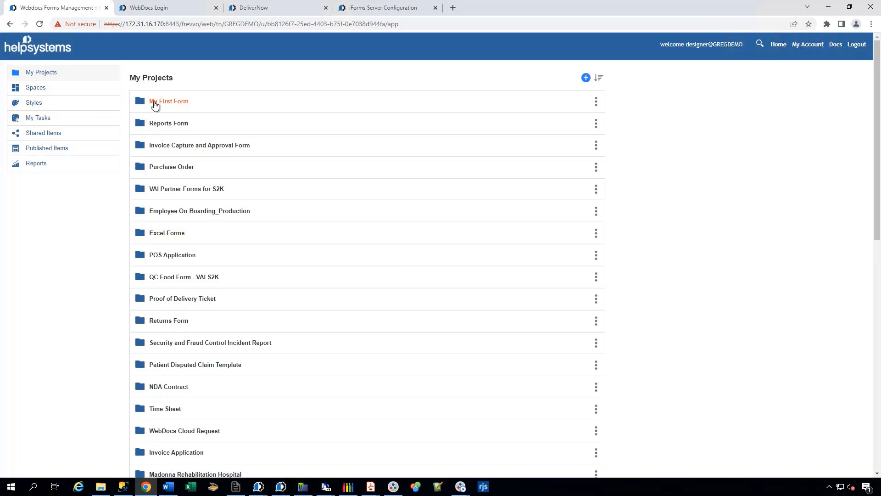
pyautogui.click(180, 102)
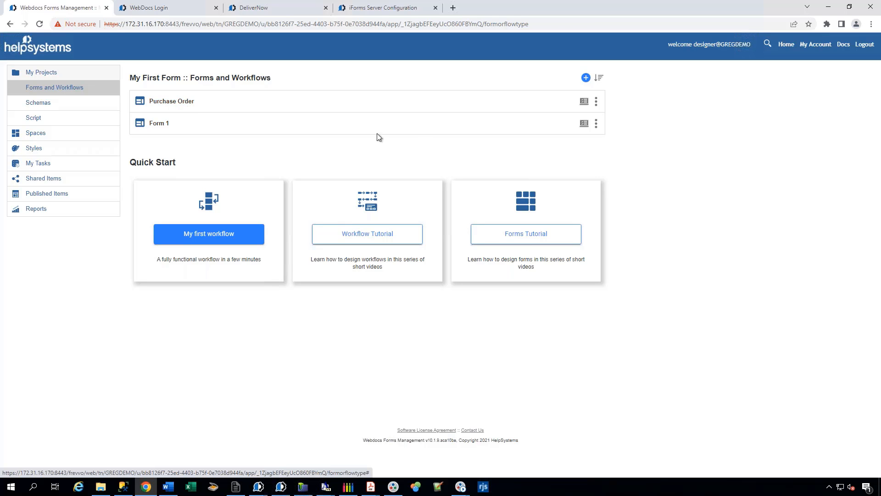
# Preview the Purchase Order form, review its order fields and close the preview.
pyautogui.click(585, 103)
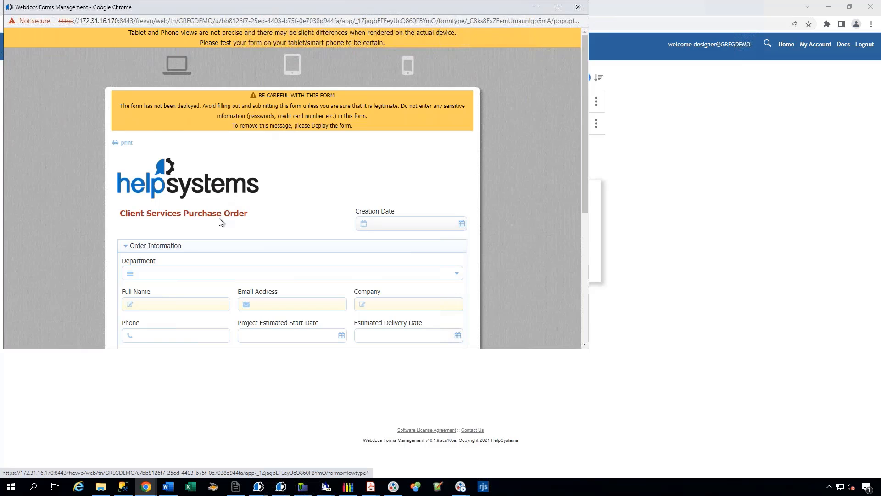
pyautogui.scroll(-2, 219, 221)
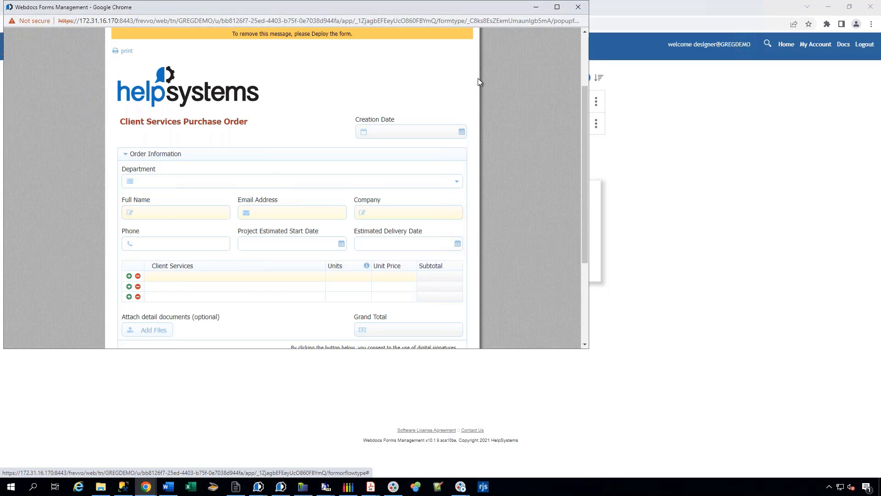
pyautogui.click(579, 7)
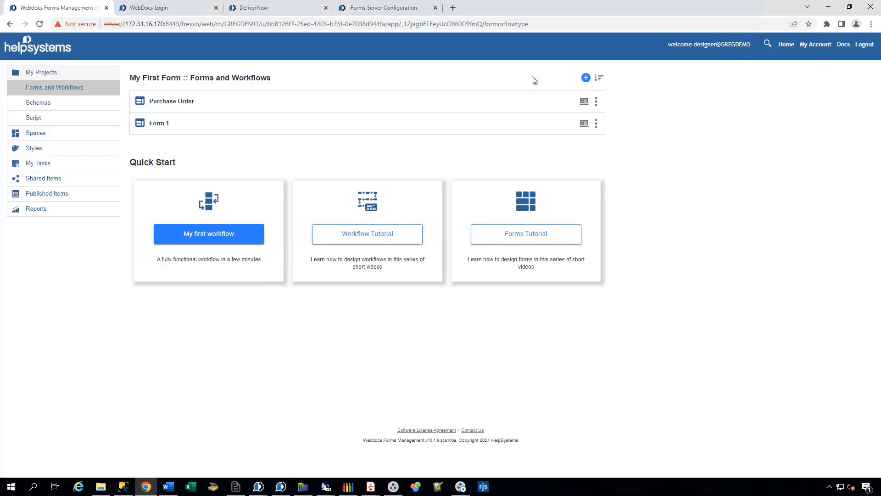
# Create a new workflow with both name and description set to PO Approval Process, and proceed to its step setup.
pyautogui.click(587, 78)
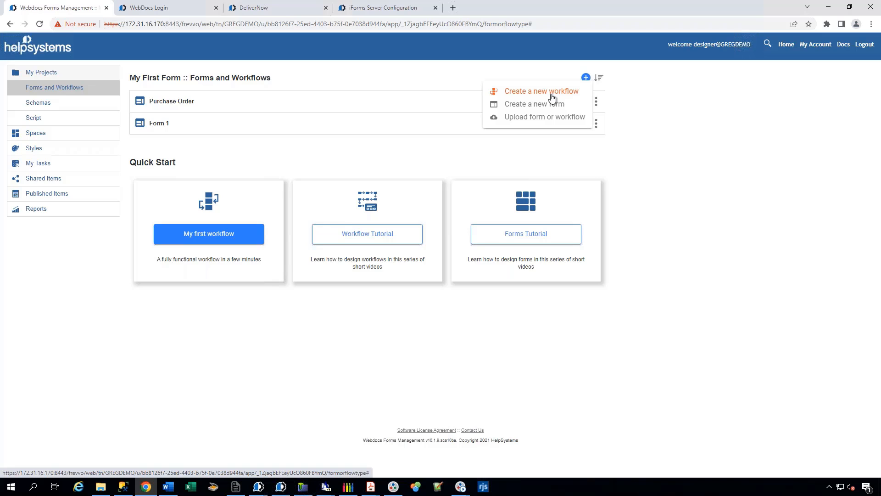
pyautogui.click(526, 93)
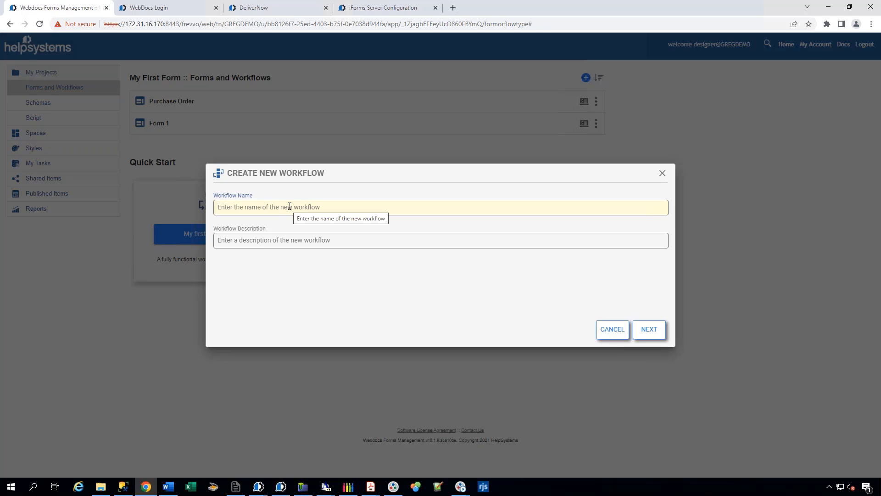
pyautogui.write('PO A')
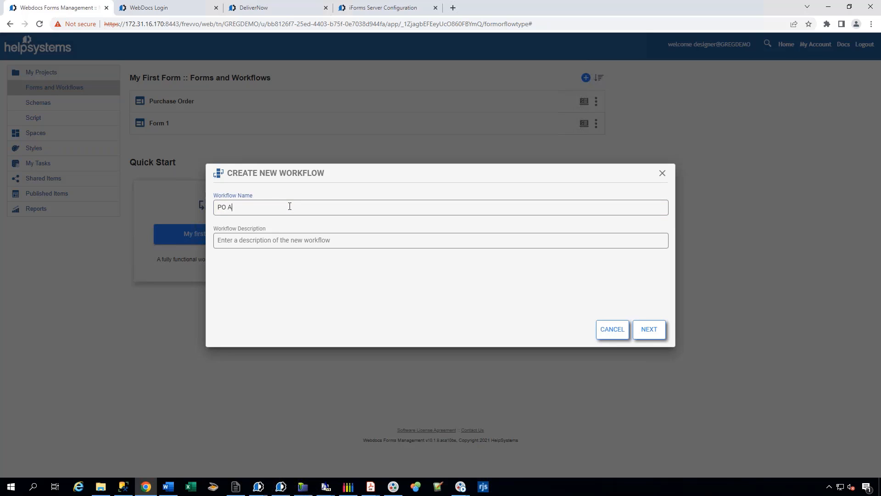
pyautogui.write('pproval Process')
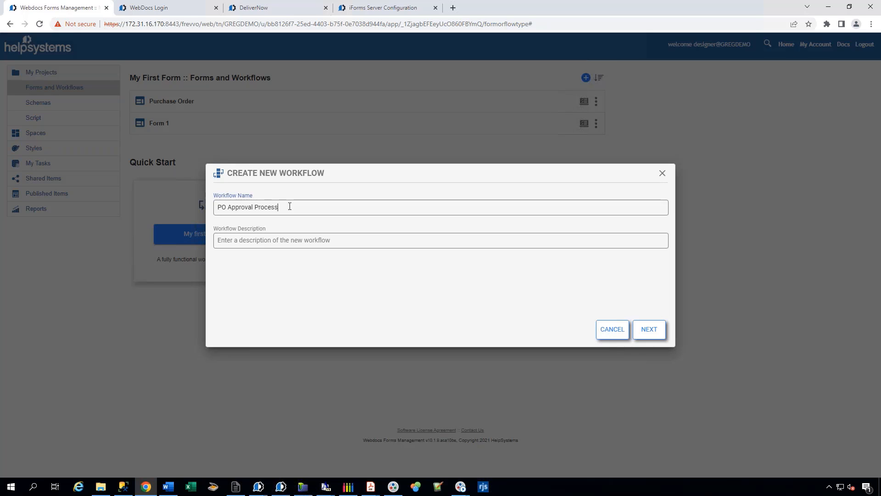
pyautogui.moveTo(288, 206); pyautogui.dragTo(207, 207)
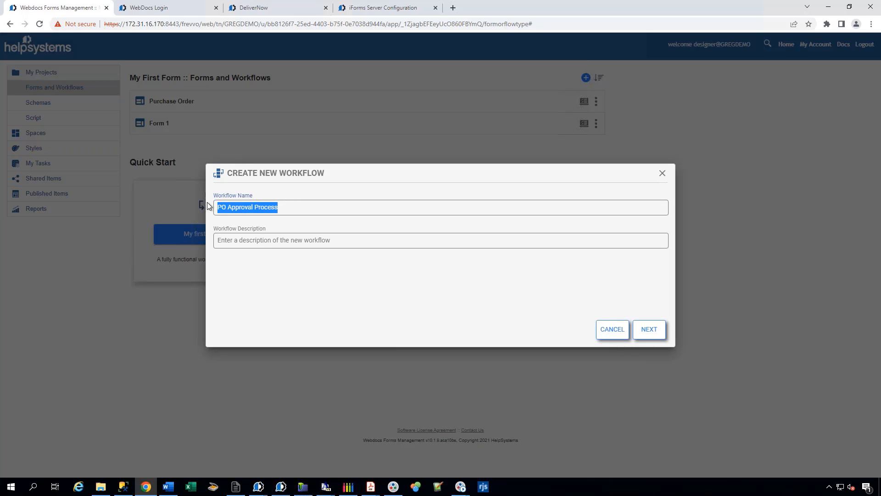
pyautogui.hotkey('ctrl', 'c')
pyautogui.click(223, 239)
pyautogui.hotkey('ctrl', 'v')
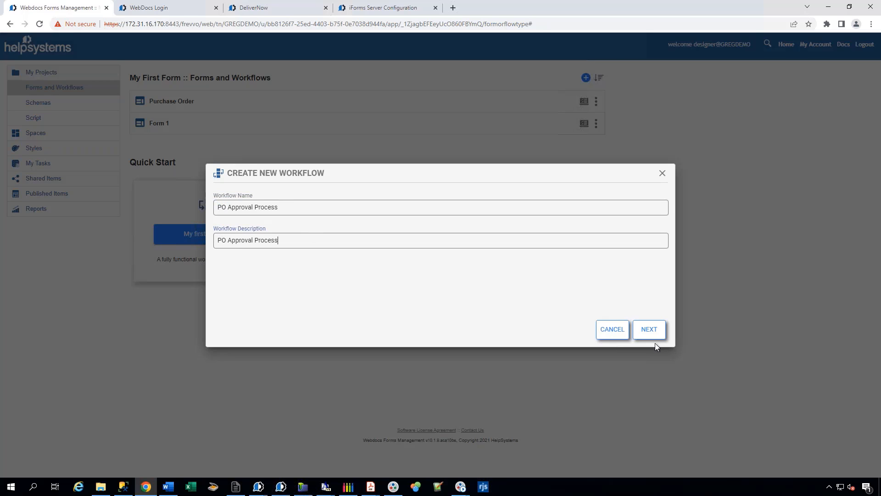
pyautogui.click(649, 329)
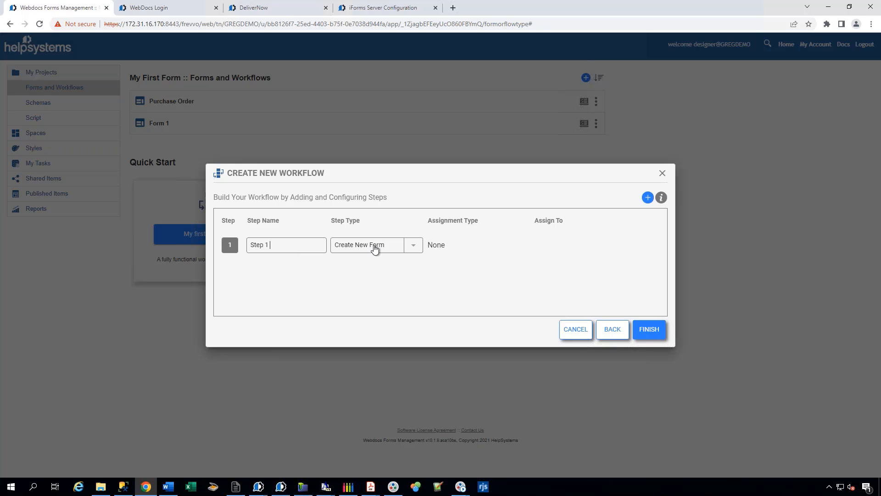
# Name the first workflow step Step 1 Start PO Process and base it on the existing Purchase Order form.
pyautogui.write('Start PO Process')
pyautogui.click(418, 248)
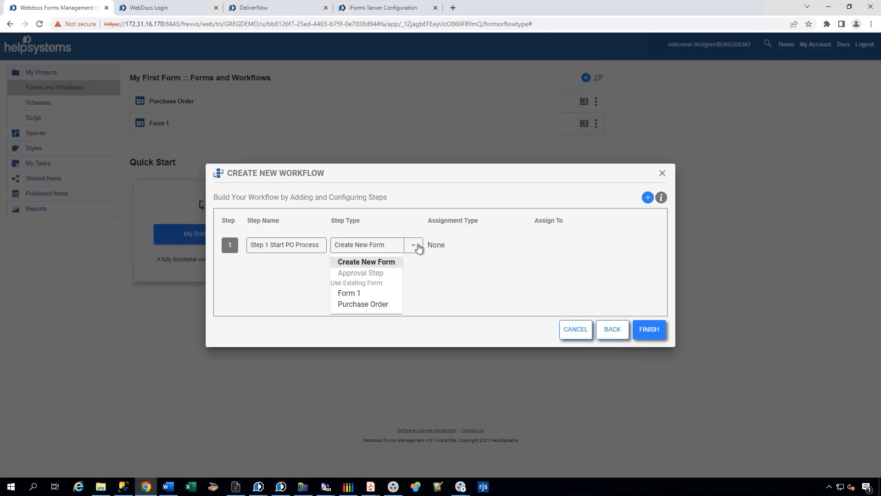
pyautogui.click(362, 304)
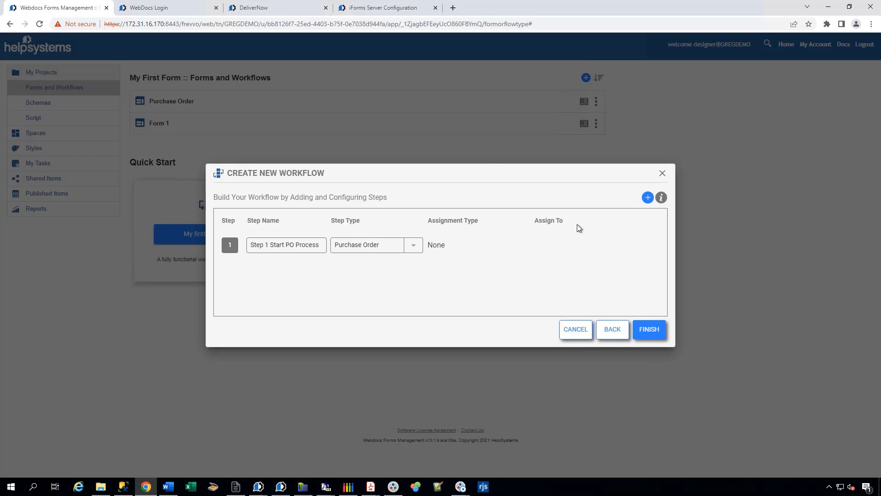
# Add a second workflow step named Step 2 - Manager Approval with the Approval Step type.
pyautogui.click(646, 200)
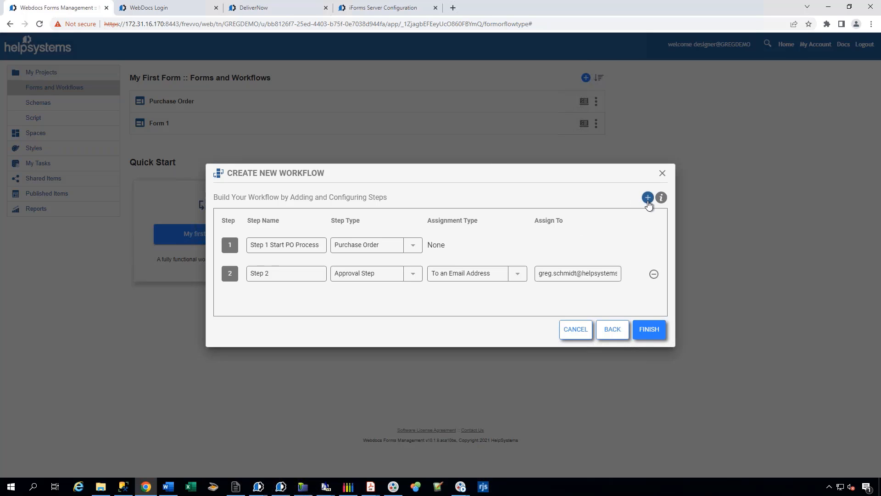
pyautogui.click(290, 275)
pyautogui.write('- Manager Approval')
pyautogui.click(412, 280)
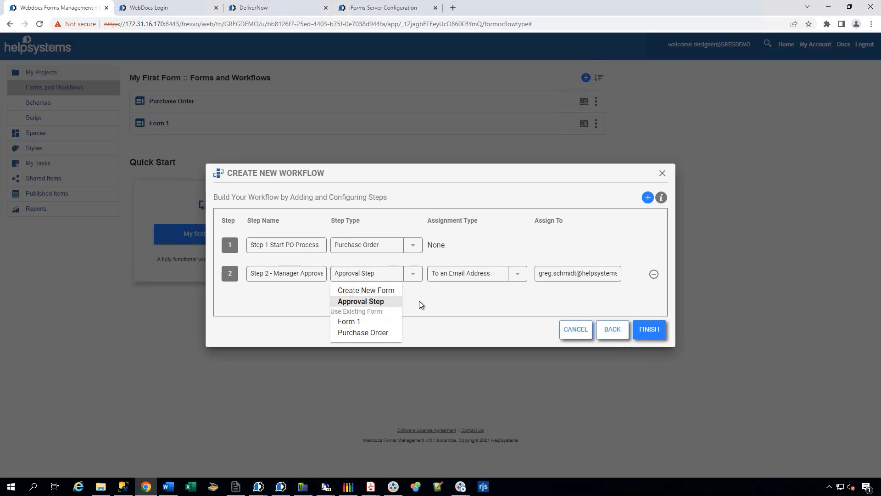
pyautogui.click(420, 301)
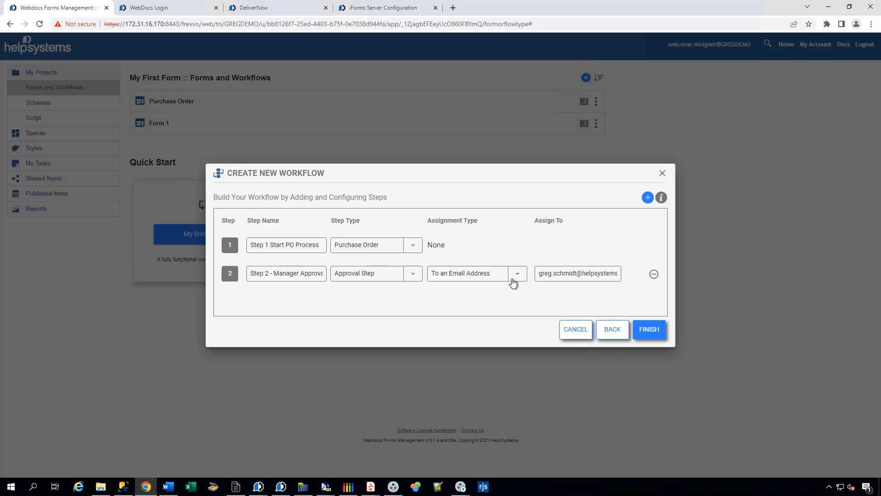
pyautogui.click(413, 277)
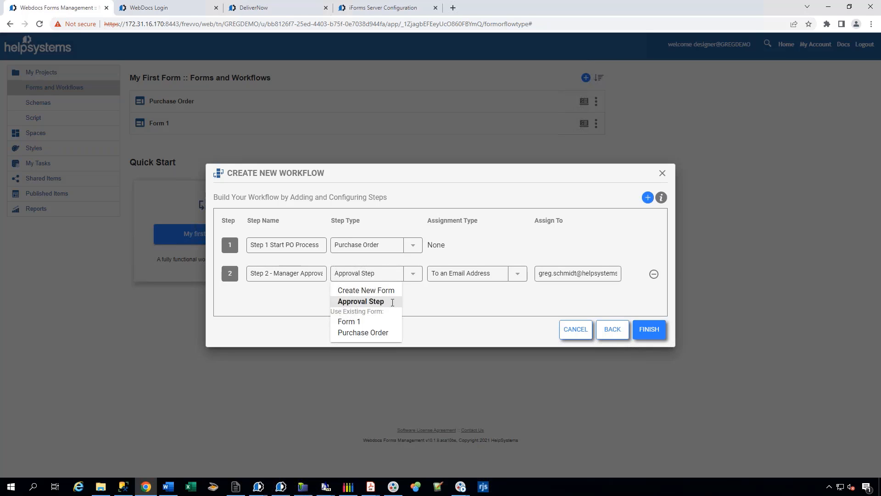
pyautogui.click(361, 301)
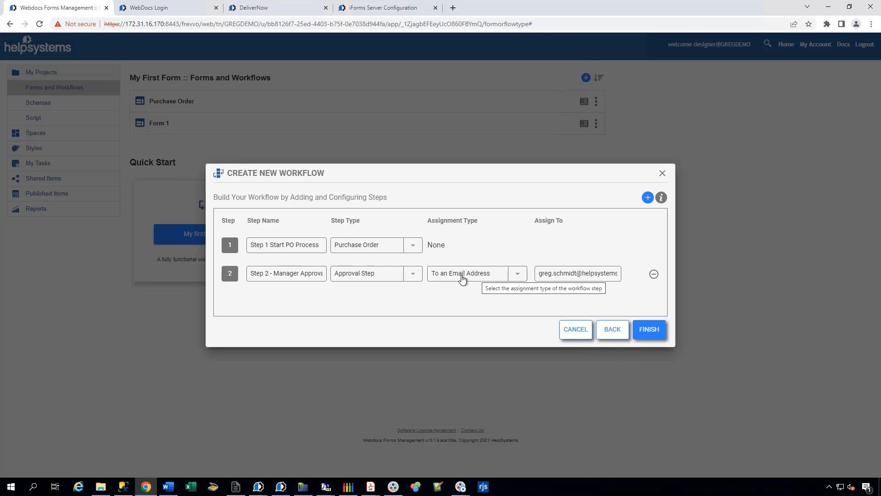
# Review the assignment types for the second step, keep To an Email Address and finish creating the workflow.
pyautogui.click(517, 274)
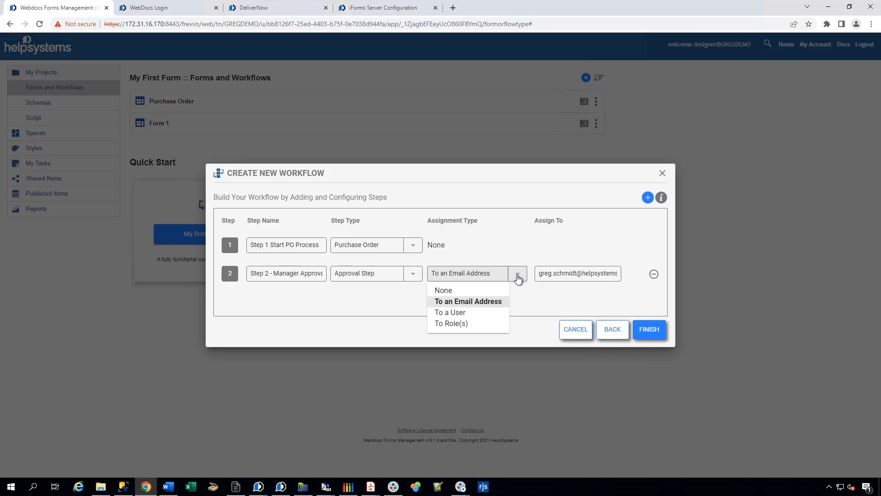
pyautogui.click(553, 302)
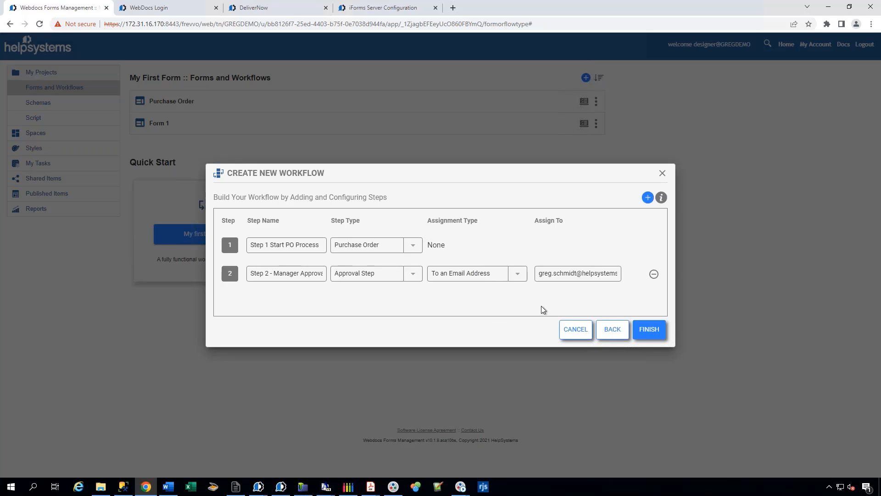
pyautogui.click(646, 330)
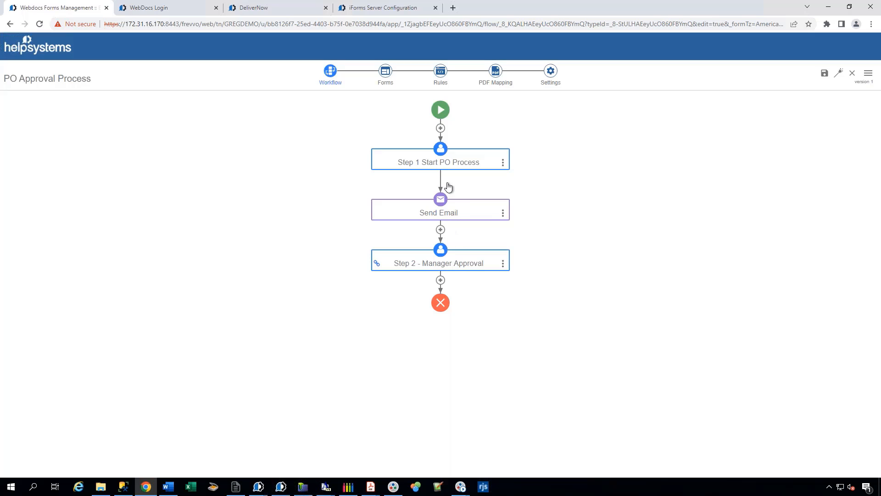
# Move the Send Email activity below Step 2 - Manager Approval and open that approval step's settings.
pyautogui.moveTo(447, 219); pyautogui.dragTo(442, 280)
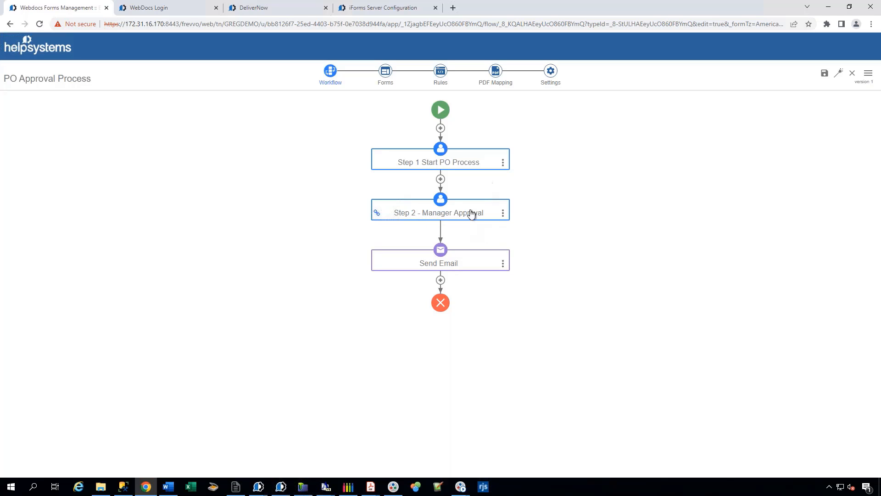
pyautogui.click(454, 214)
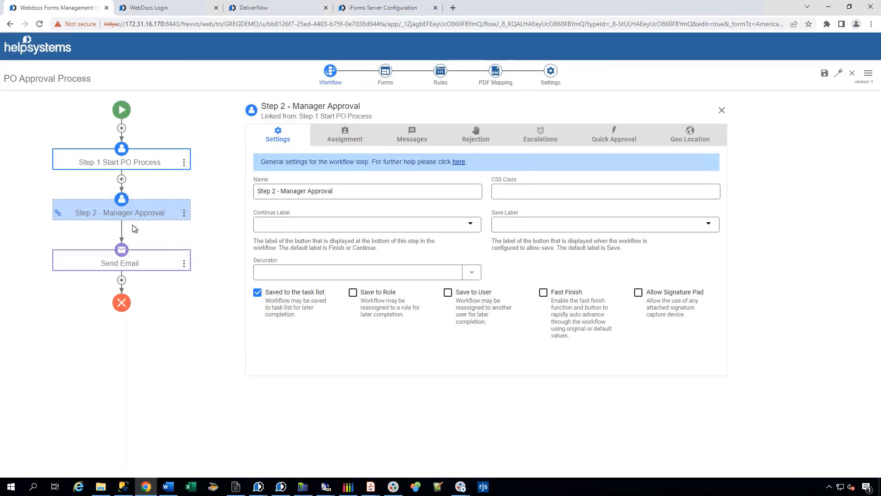
# Start a new step between Step 1 and Step 2, named CEO Approval, with the Approval type.
pyautogui.click(121, 180)
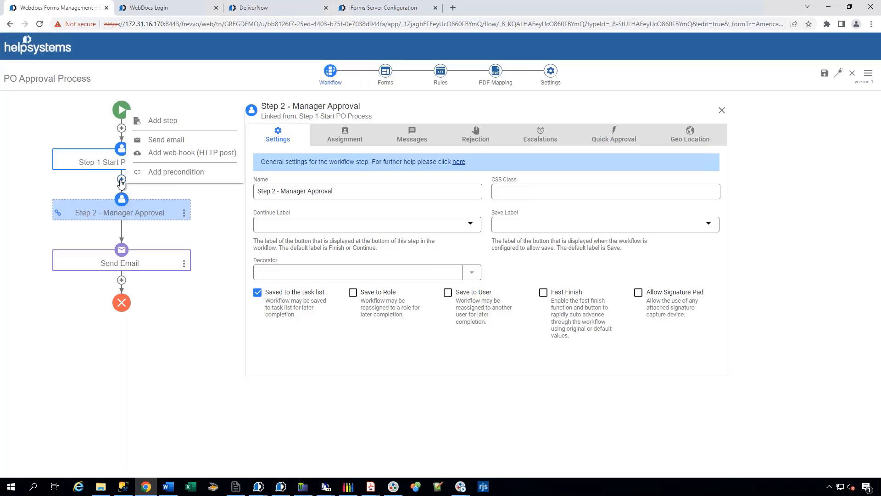
pyautogui.click(159, 122)
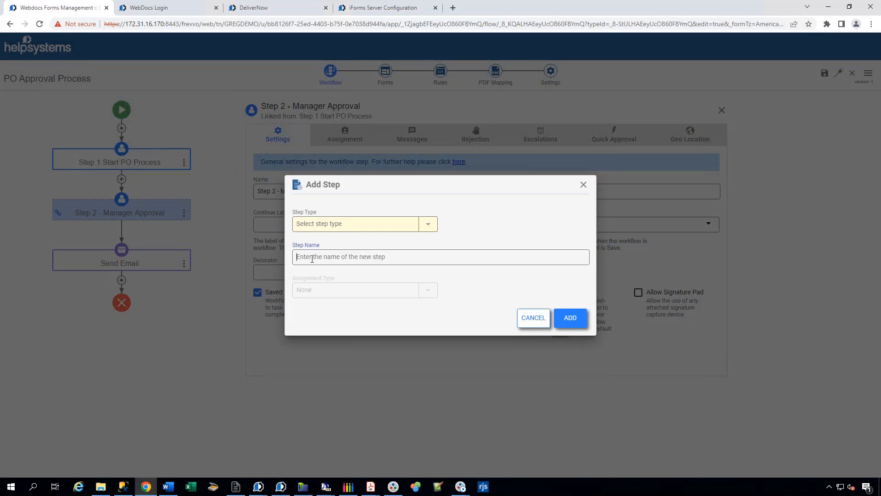
pyautogui.write('CEO Approval')
pyautogui.click(429, 226)
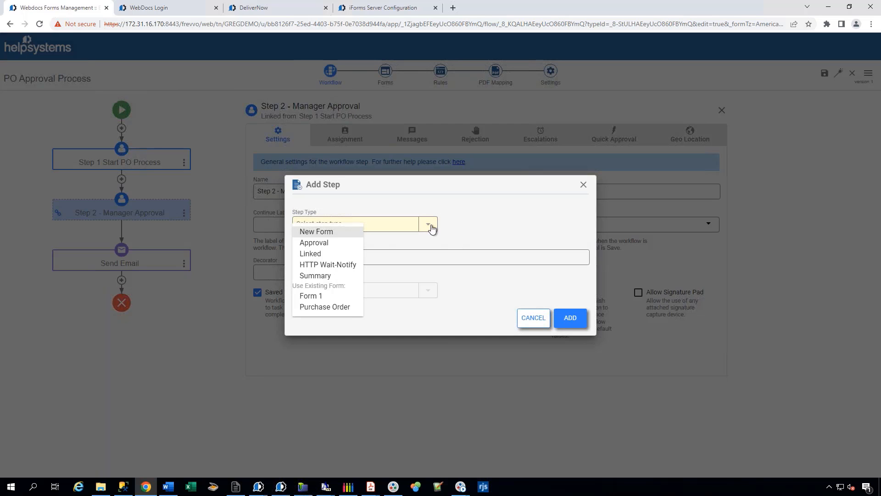
pyautogui.click(323, 243)
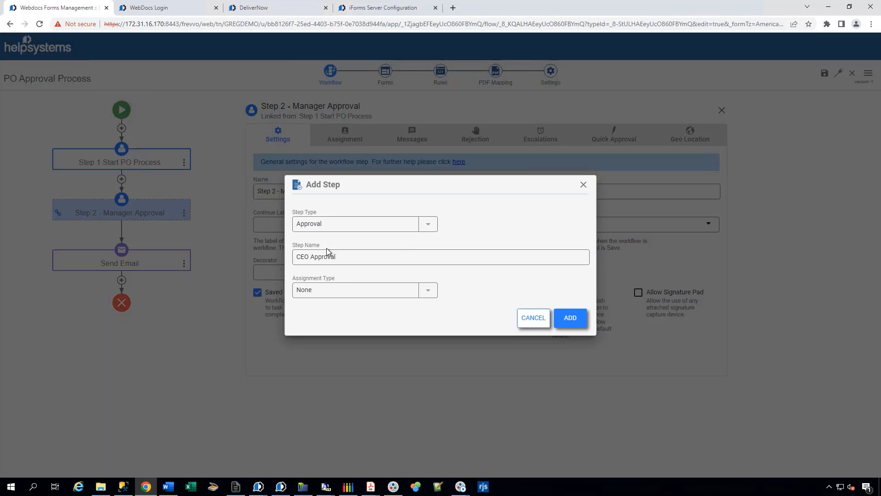
# Assign the CEO Approval step to the user designer and add it to the workflow.
pyautogui.click(422, 293)
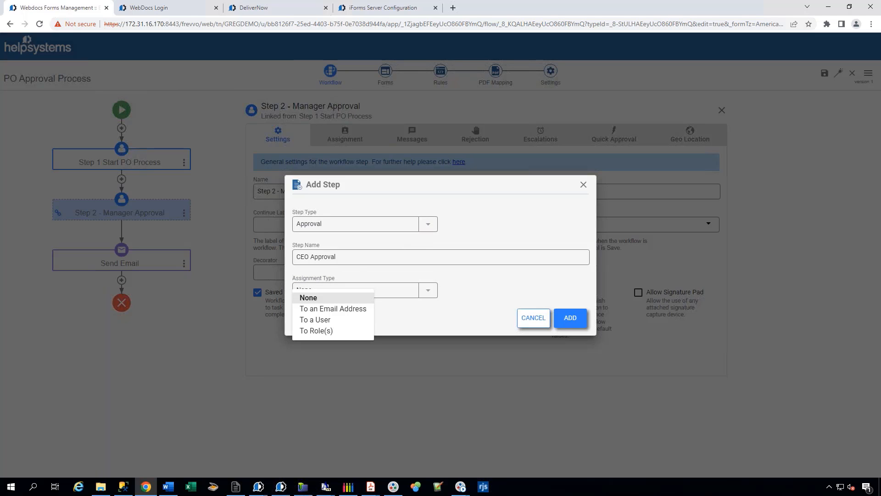
pyautogui.click(321, 320)
pyautogui.click(482, 290)
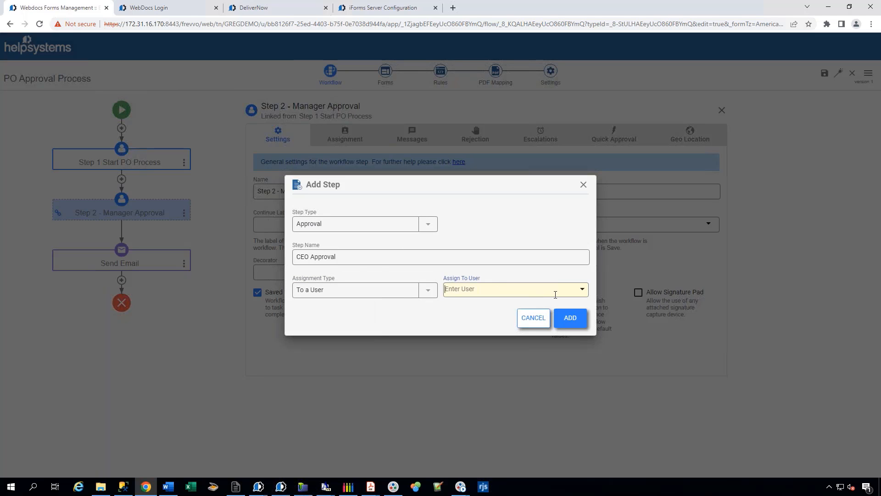
pyautogui.click(583, 290)
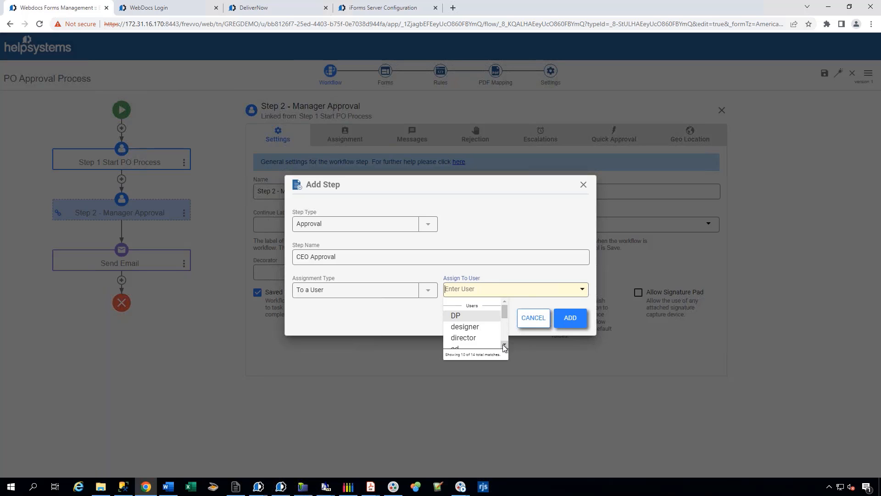
pyautogui.click(459, 326)
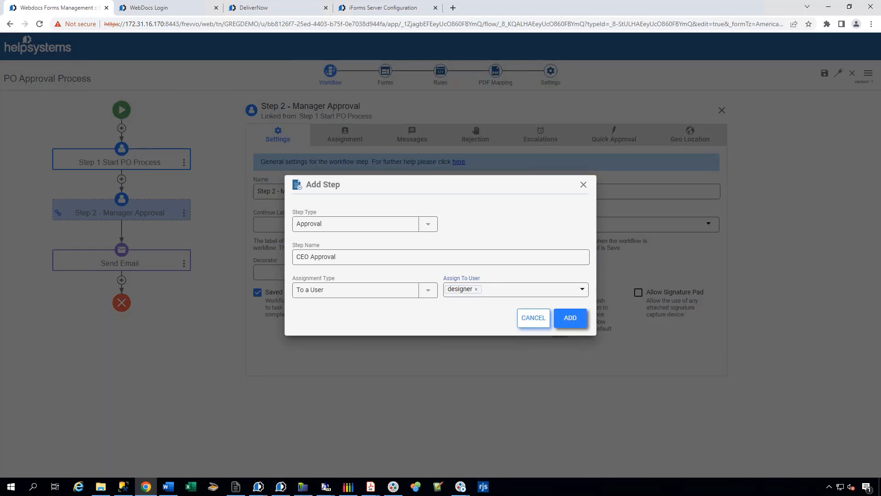
pyautogui.click(570, 318)
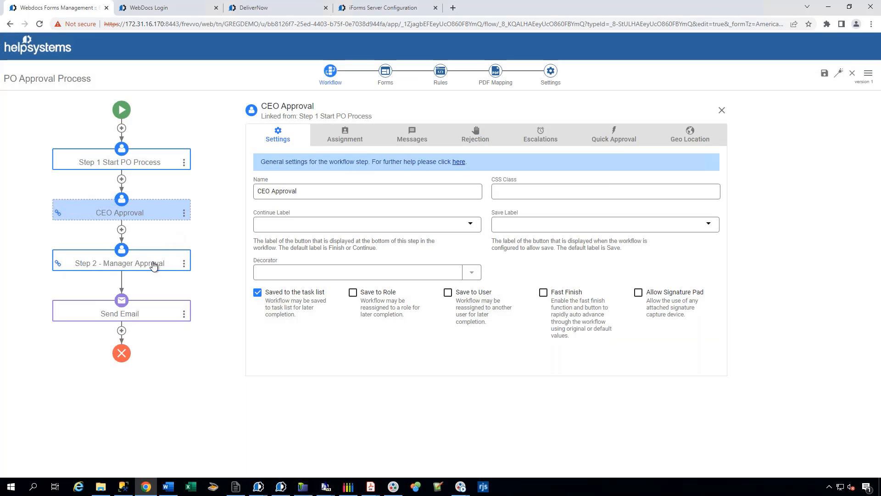
# Reorder the workflow so that CEO Approval comes last, after Step 2 - Manager Approval and Send Email.
pyautogui.moveTo(152, 262); pyautogui.dragTo(122, 184)
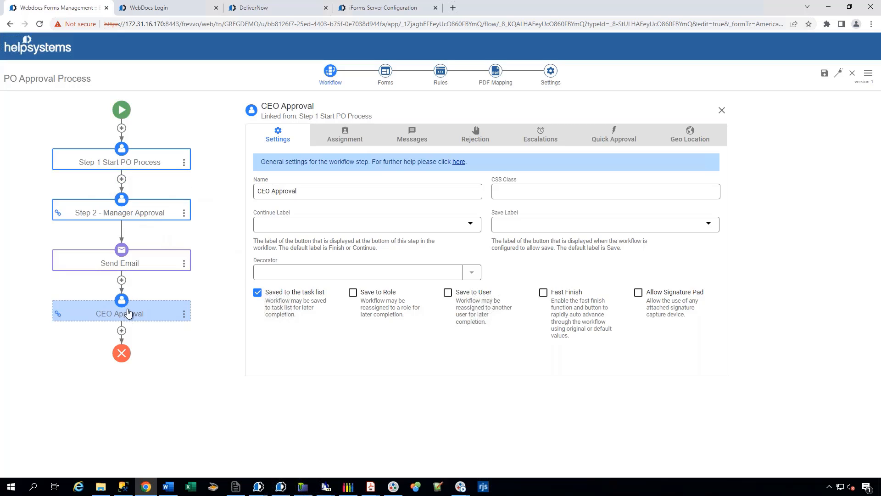
pyautogui.moveTo(129, 316); pyautogui.dragTo(143, 294)
# Start a precondition between Send Email and CEO Approval with a condition on GrandTotal using the operator "is equal or more than".
pyautogui.click(122, 281)
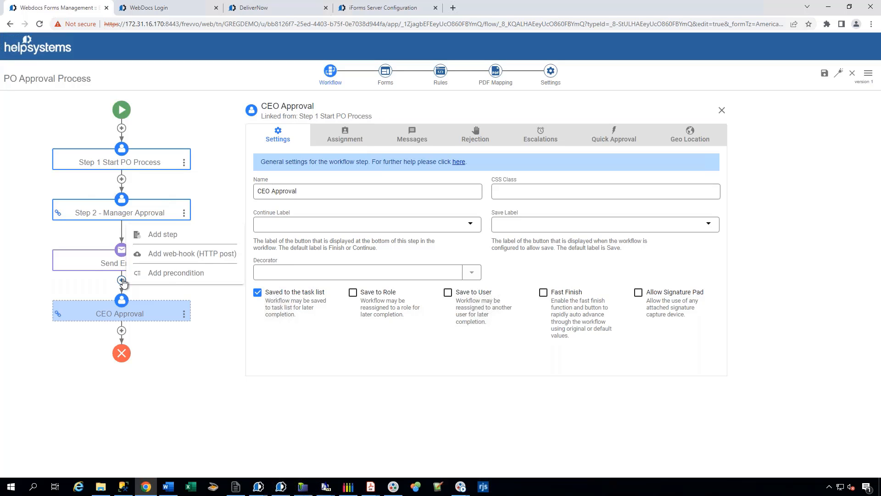
pyautogui.click(162, 273)
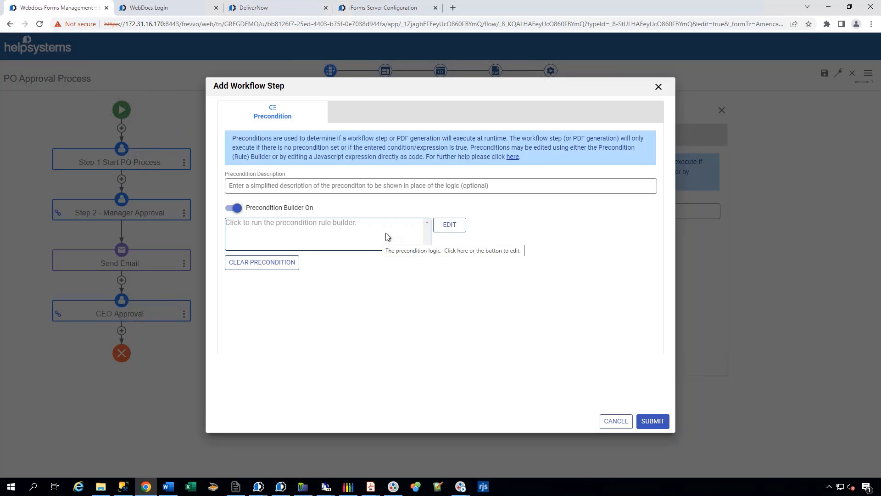
pyautogui.click(450, 225)
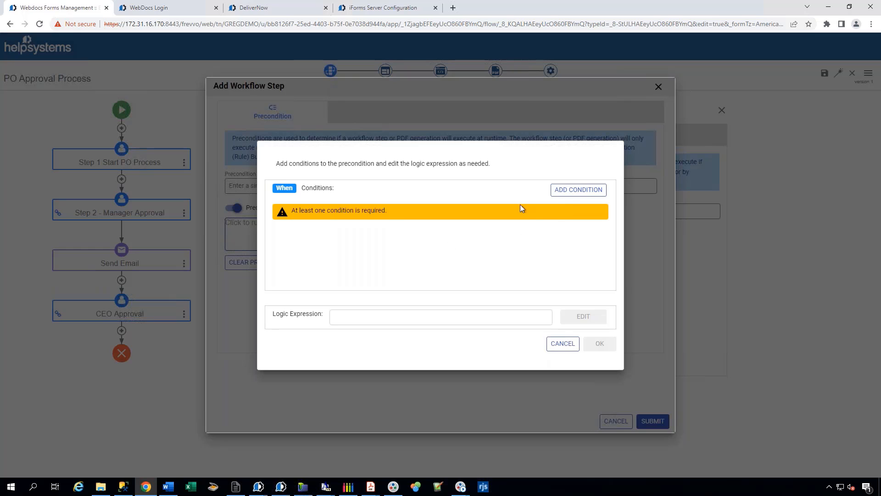
pyautogui.click(566, 192)
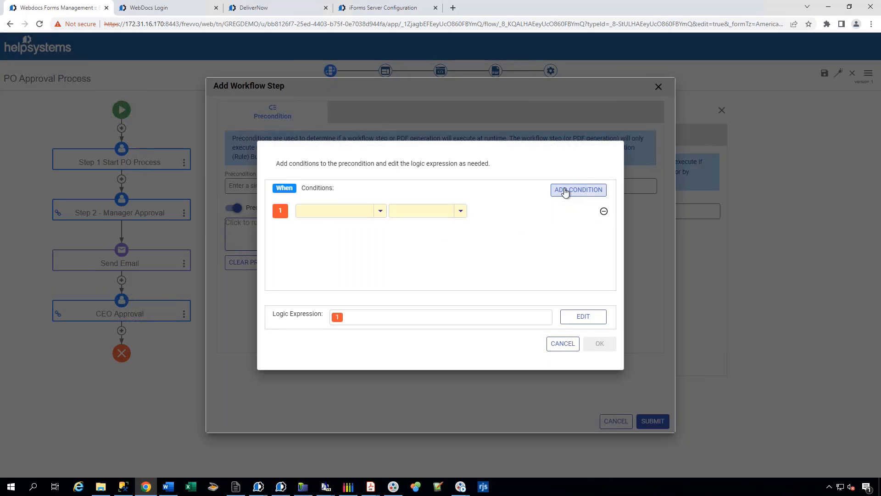
pyautogui.click(380, 212)
pyautogui.scroll(-2, 381, 230)
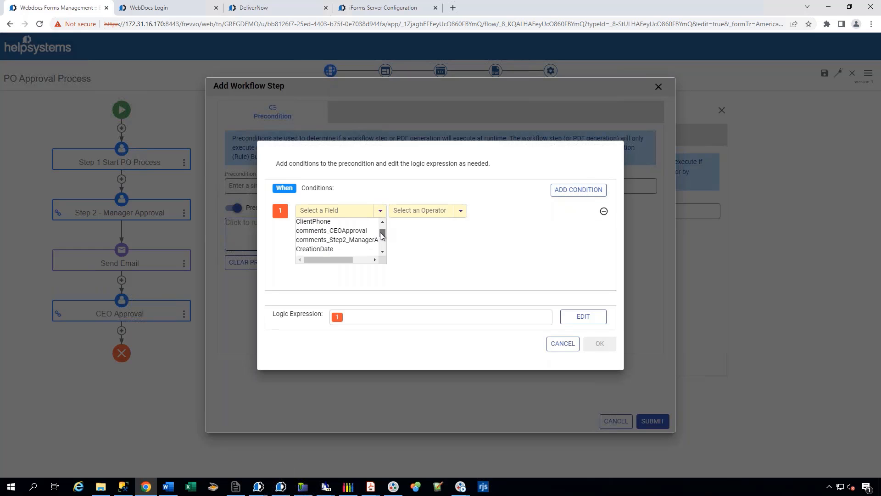
pyautogui.scroll(-1, 381, 238)
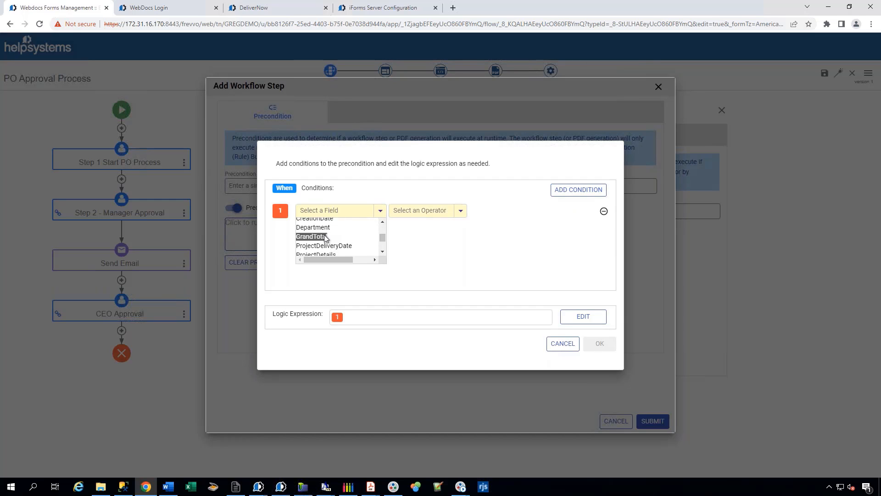
pyautogui.click(372, 238)
pyautogui.click(461, 211)
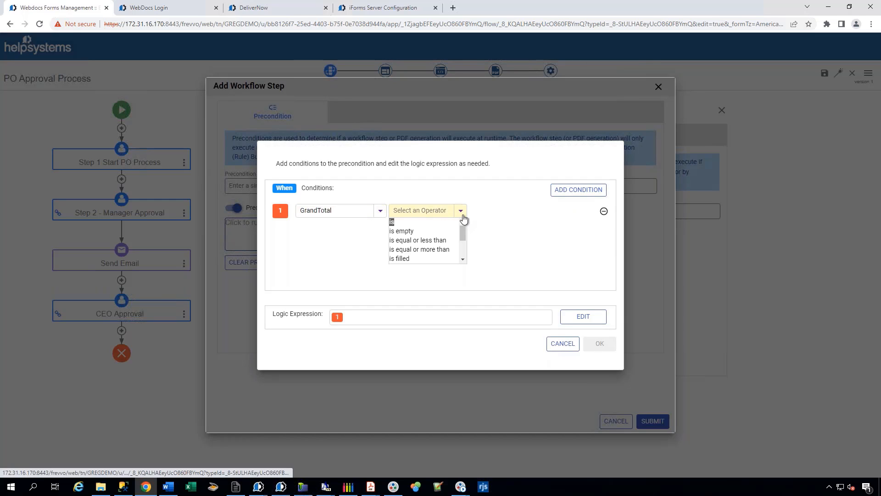
pyautogui.click(420, 249)
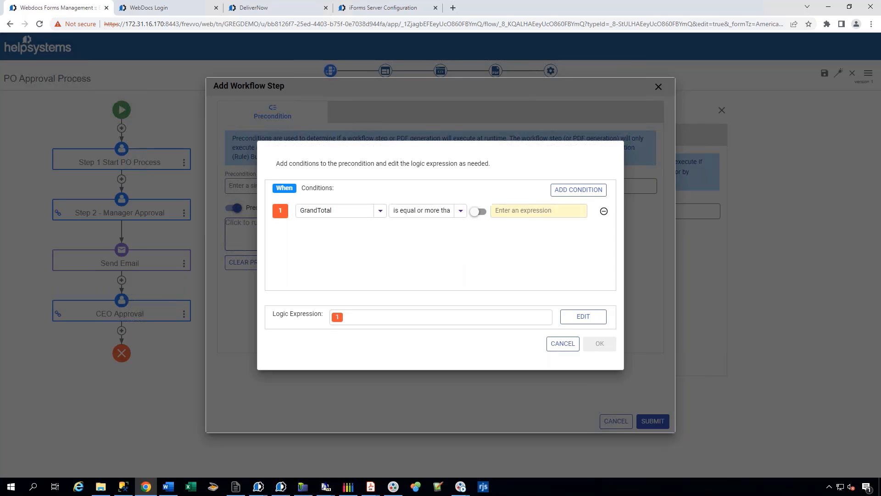
# Compare GrandTotal against the literal value 10000 and submit the precondition to the workflow.
pyautogui.click(477, 212)
pyautogui.click(504, 212)
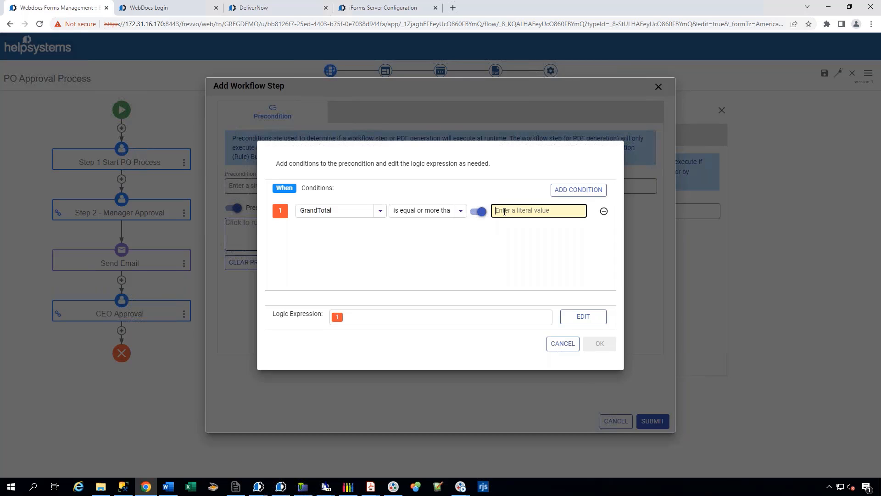
pyautogui.write('10000')
pyautogui.click(484, 265)
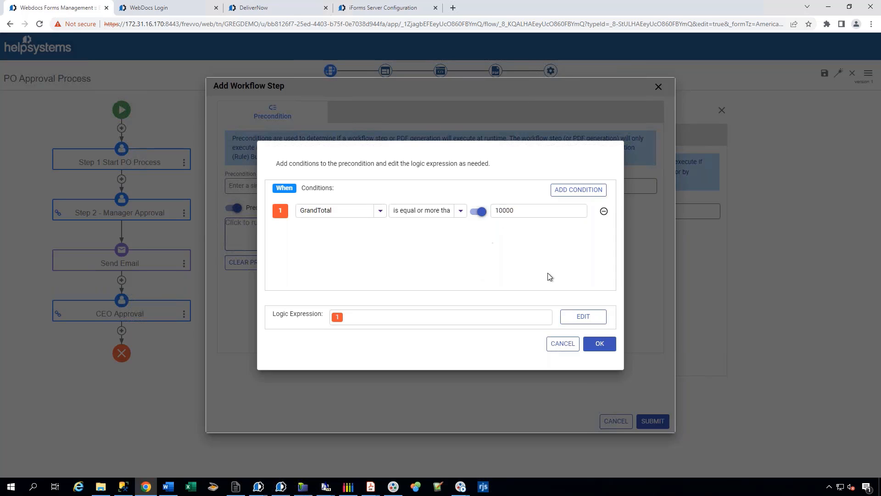
pyautogui.click(600, 343)
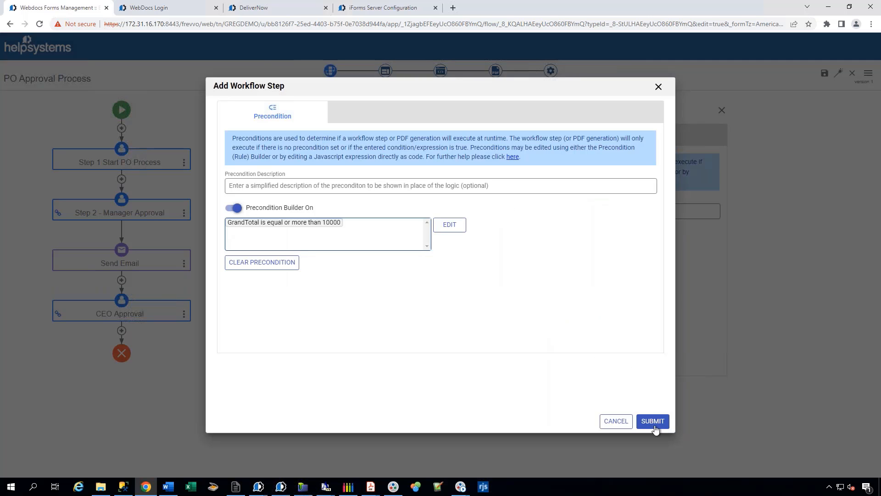
pyautogui.click(654, 422)
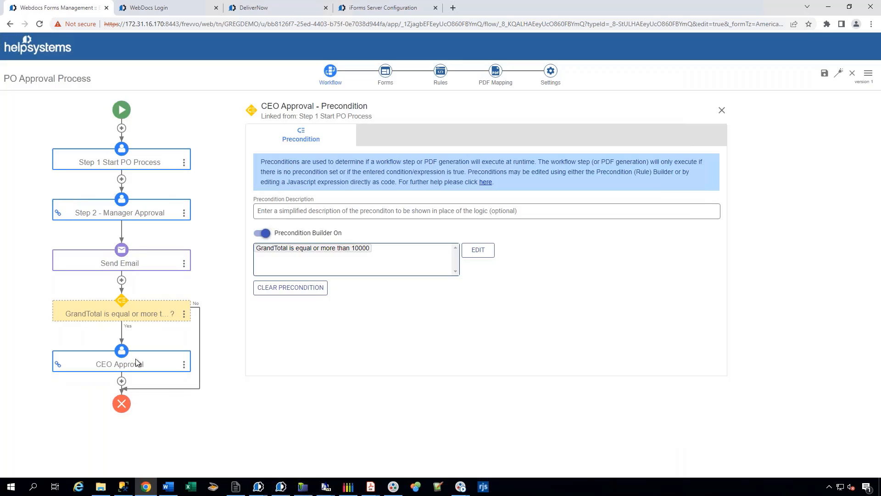
# Move the Send Email activity to directly after CEO Approval in the workflow.
pyautogui.moveTo(139, 268); pyautogui.dragTo(121, 382)
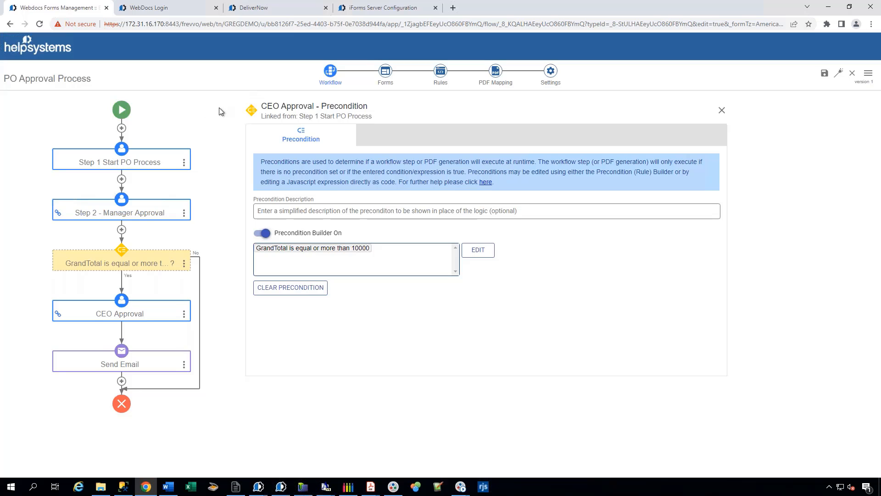
# Review the general, assignment and message settings of Step 1 Start PO Process.
pyautogui.click(157, 168)
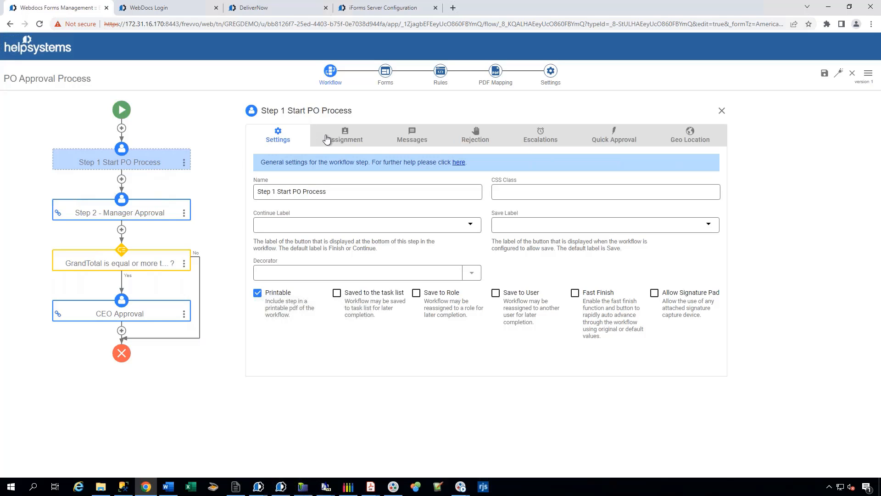
pyautogui.click(350, 140)
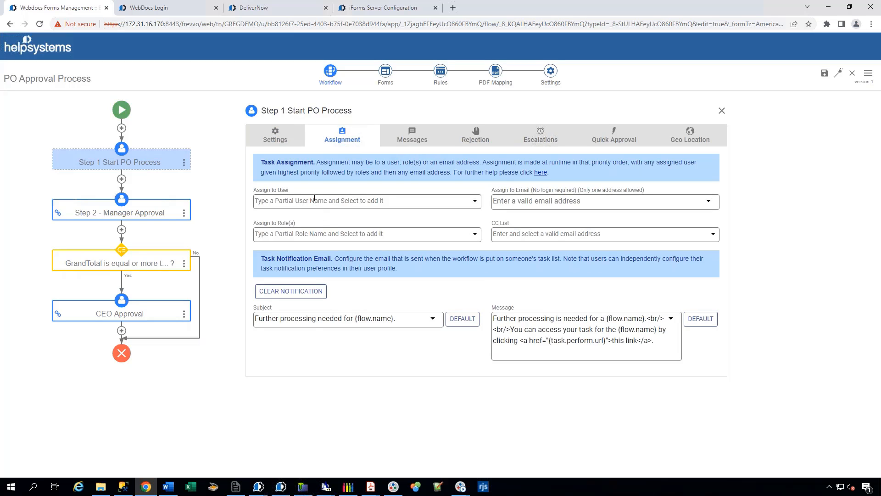
pyautogui.click(412, 138)
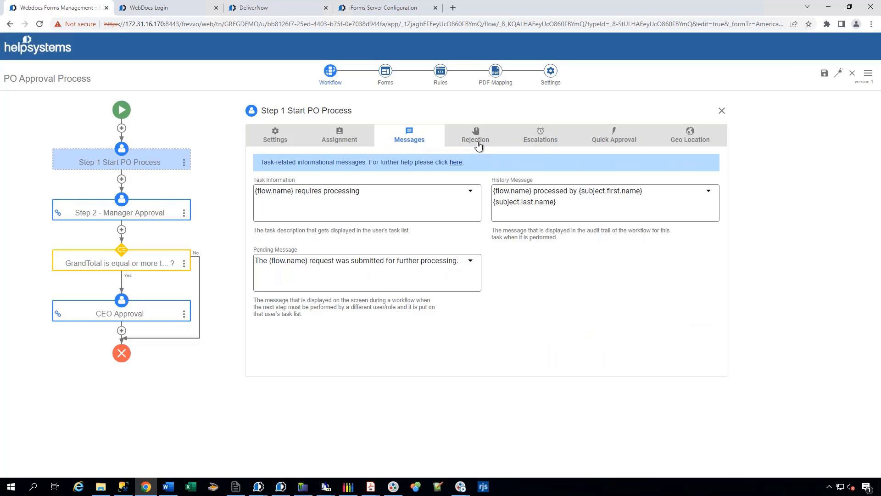
# Add an escalation to Step 2 - Manager Approval with the Perform Within condition.
pyautogui.click(141, 215)
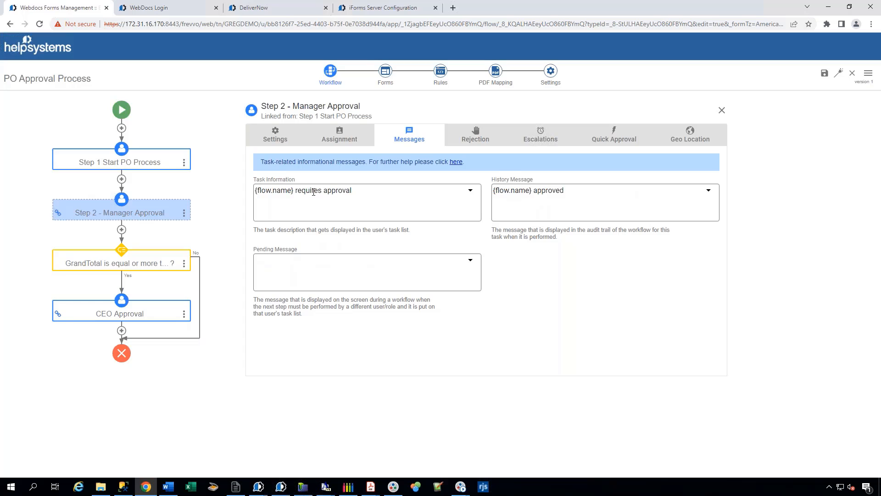
pyautogui.click(544, 140)
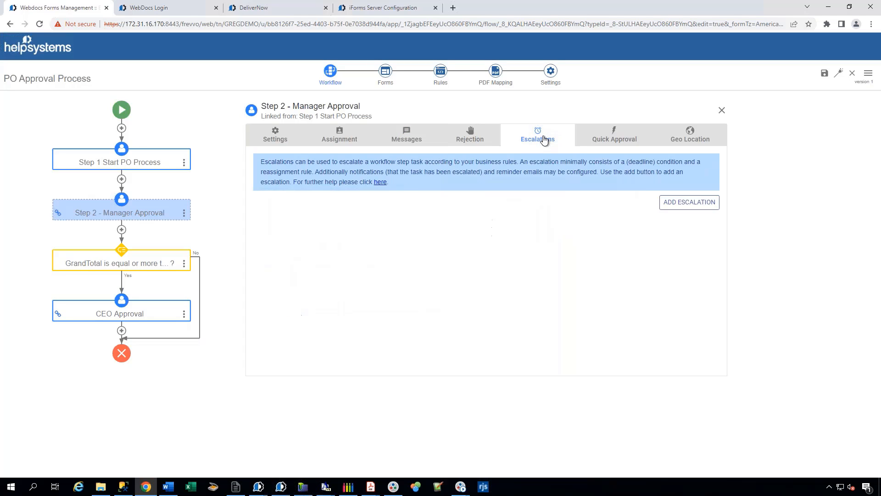
pyautogui.click(688, 206)
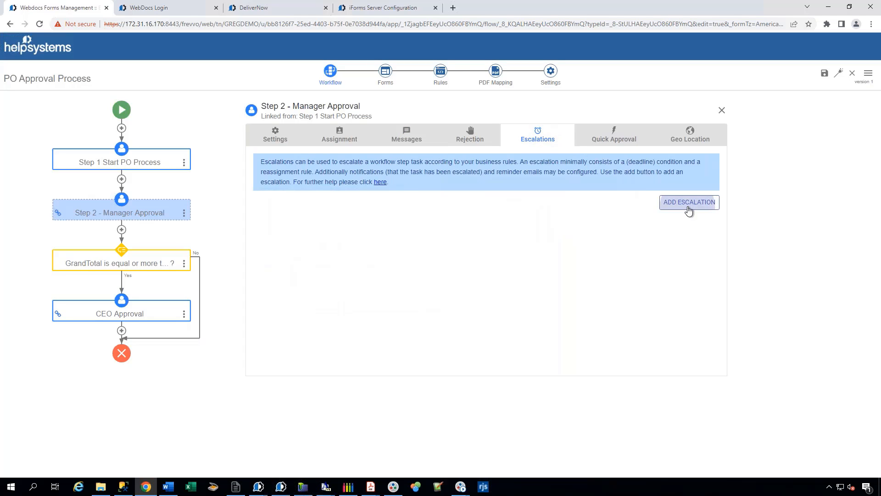
pyautogui.click(367, 305)
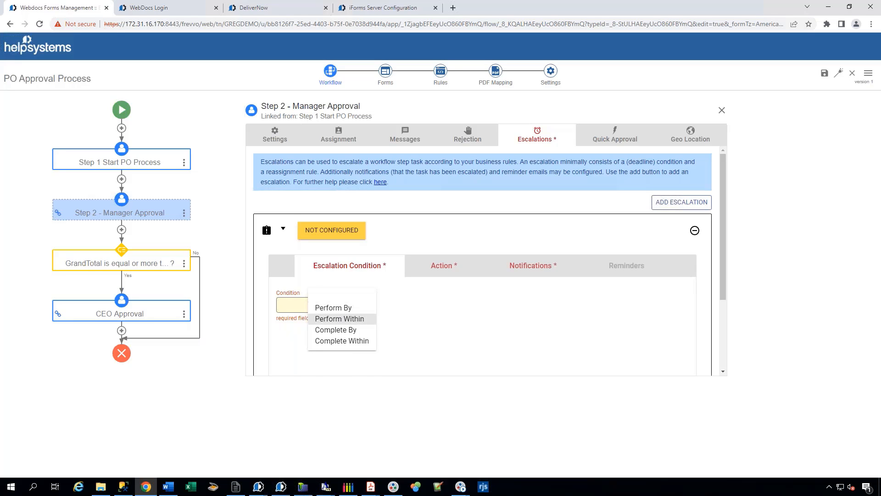
pyautogui.click(342, 319)
# Set the escalation deadline to 2 days and 4 hours.
pyautogui.click(340, 346)
pyautogui.write('1')
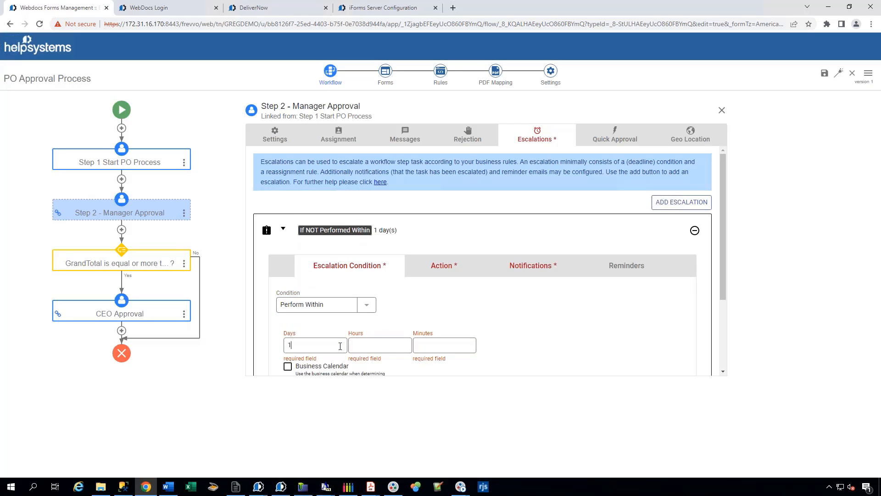
pyautogui.press('BackSpace')
pyautogui.write('2')
pyautogui.click(377, 348)
pyautogui.write('4')
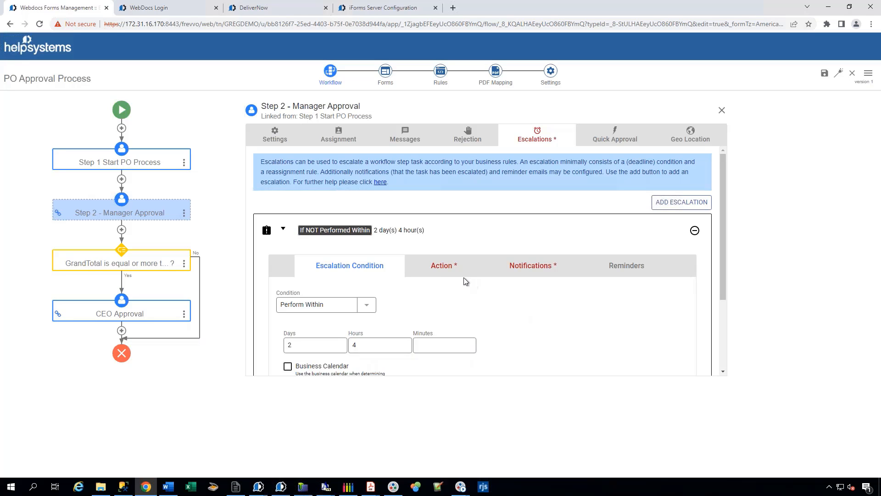
# Make the escalation action reassign the task to the role DocM_HR.
pyautogui.click(451, 273)
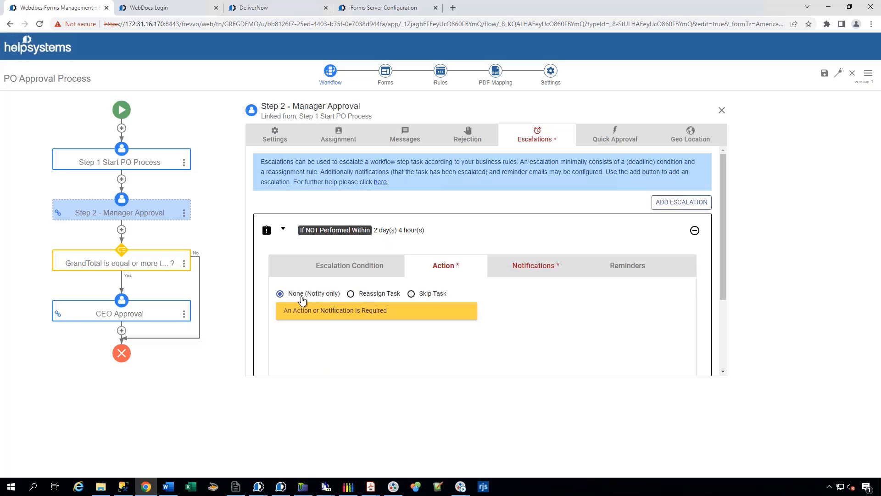
pyautogui.click(351, 294)
pyautogui.click(372, 319)
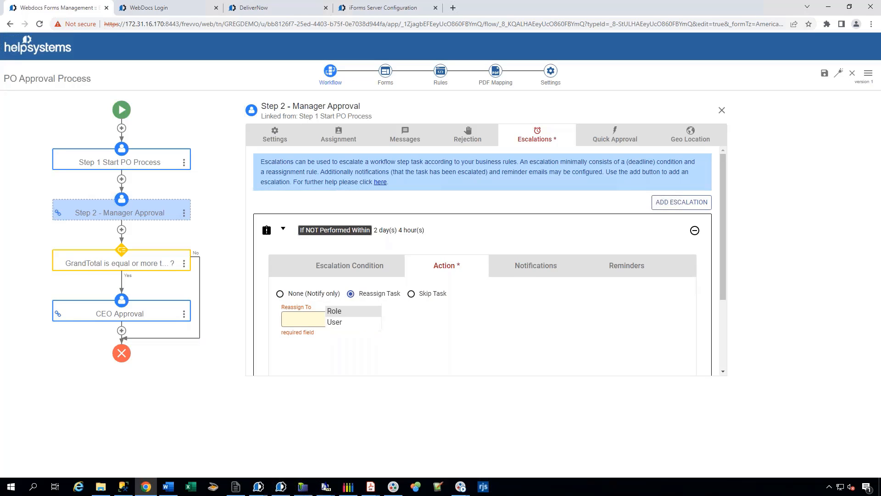
pyautogui.click(335, 311)
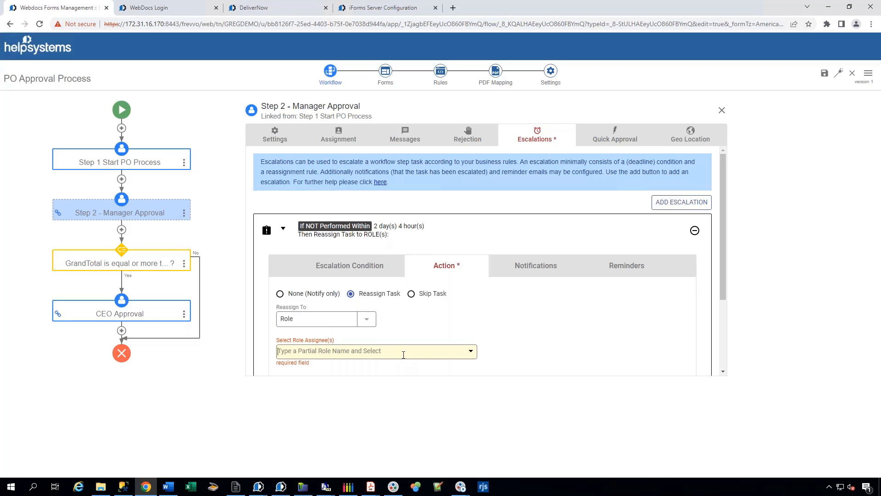
pyautogui.click(470, 351)
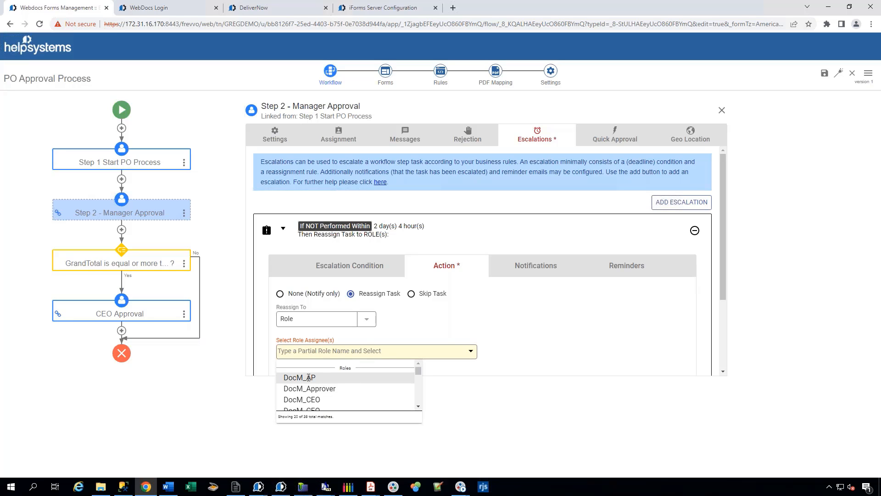
pyautogui.scroll(-1, 304, 379)
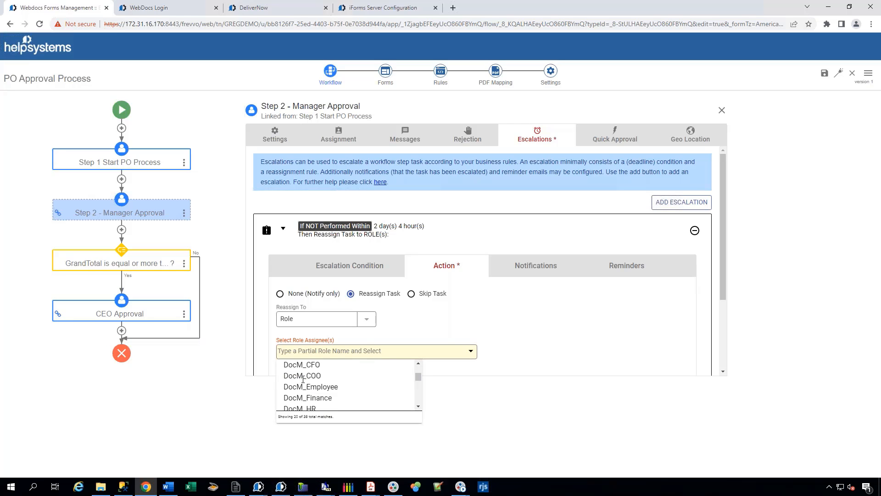
pyautogui.click(308, 407)
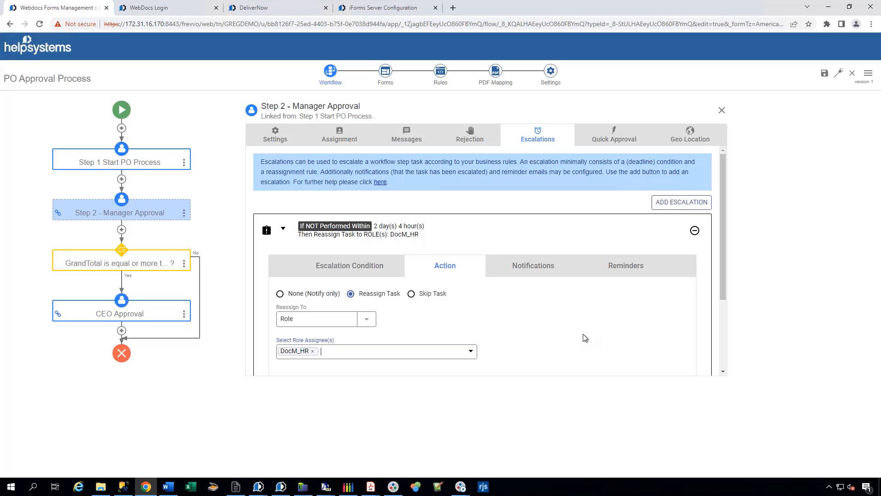
# Review the notification and reminder options of the manager approval escalation.
pyautogui.click(534, 269)
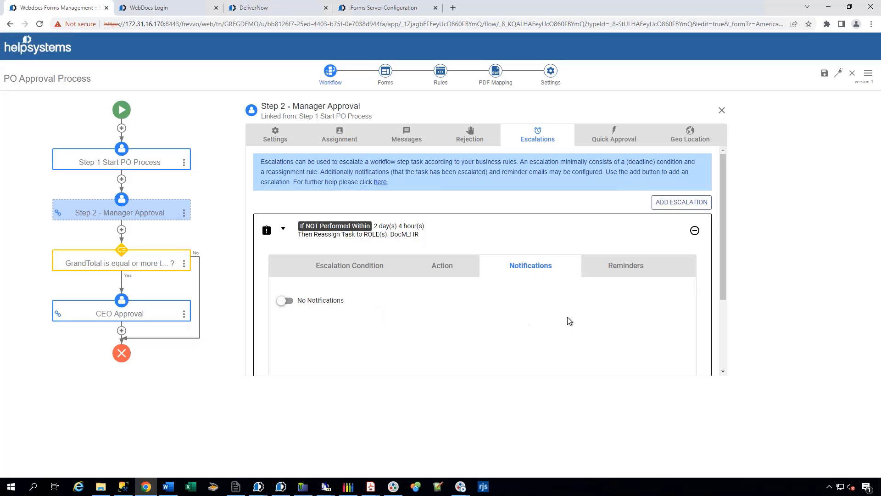
pyautogui.click(626, 268)
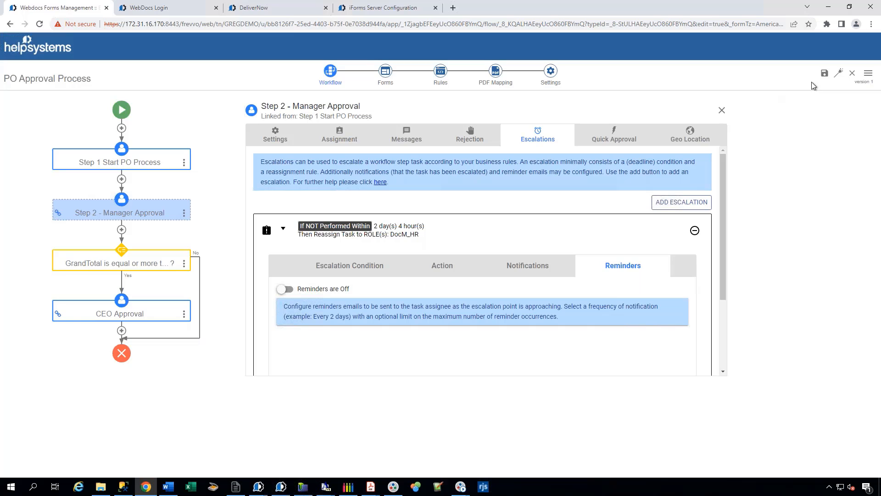
# View the workflow's general settings, run a test preview of the purchase order workflow, and close the preview.
pyautogui.click(551, 73)
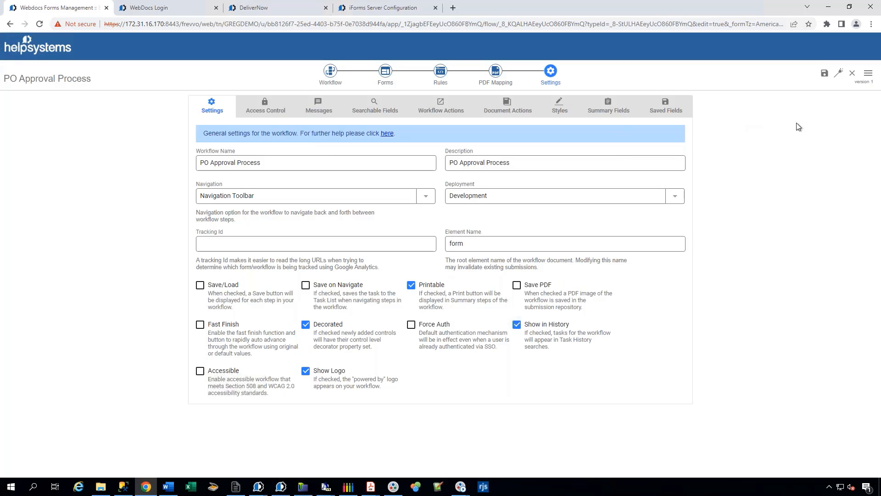
pyautogui.click(839, 74)
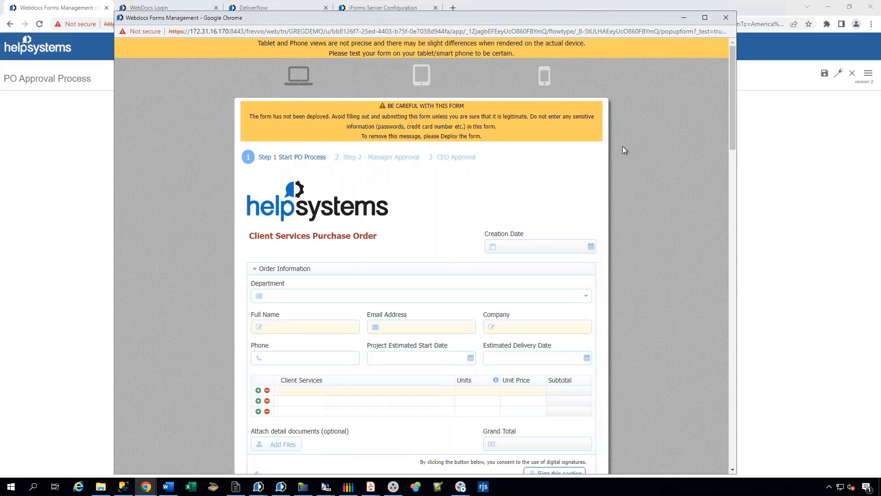
pyautogui.click(726, 19)
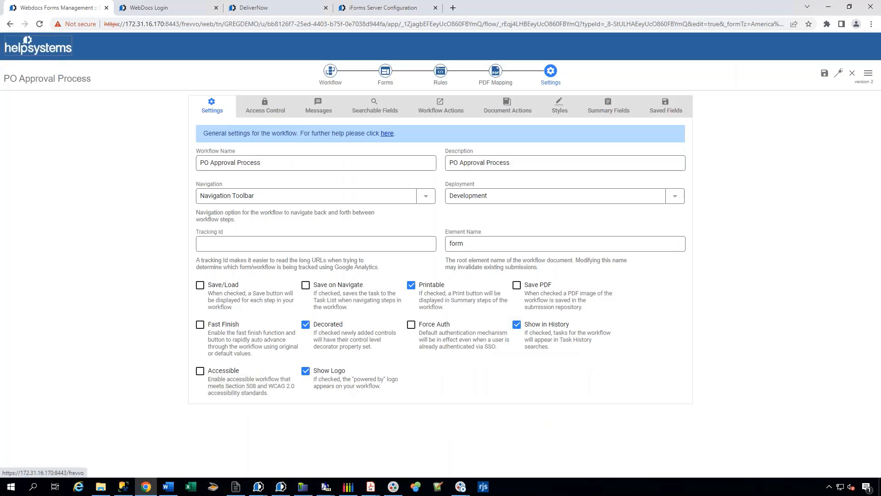
# Open the Advanced PO Approval Process Workflow from Webinar Demo Forms and Workflows, examine the Director Approval precondition, and return to the project's workflow list.
pyautogui.click(38, 46)
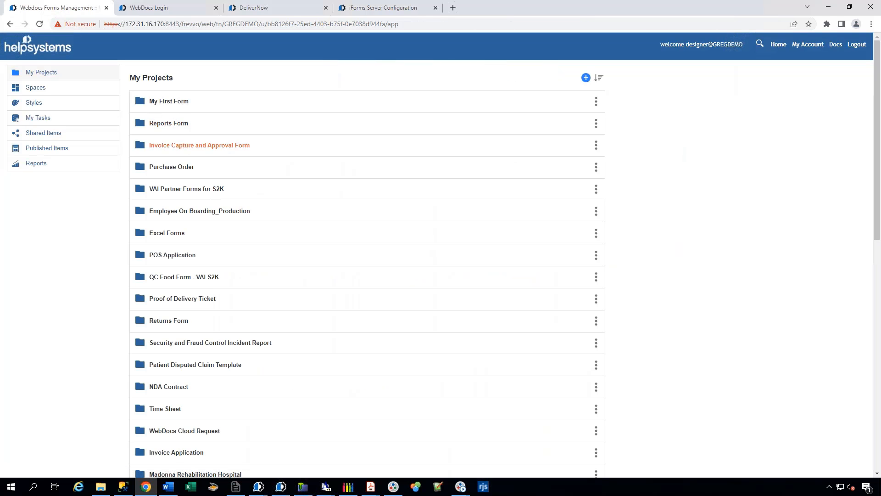
pyautogui.scroll(-10, 179, 186)
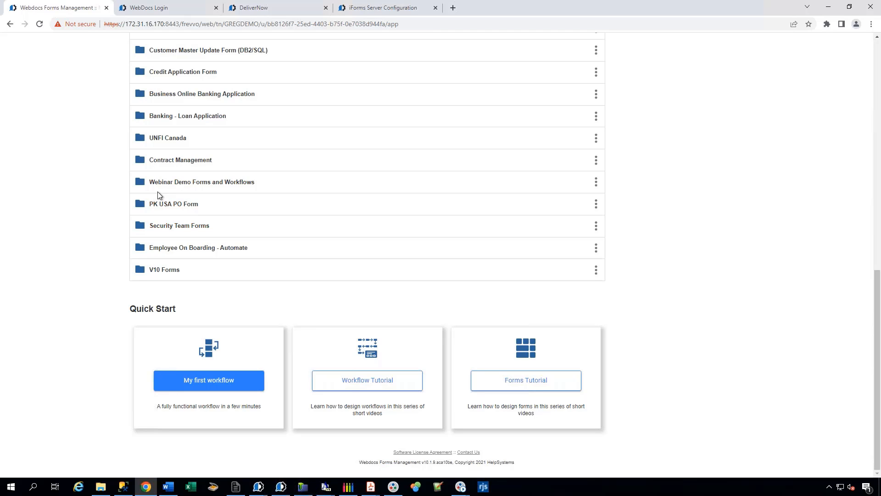
pyautogui.click(164, 183)
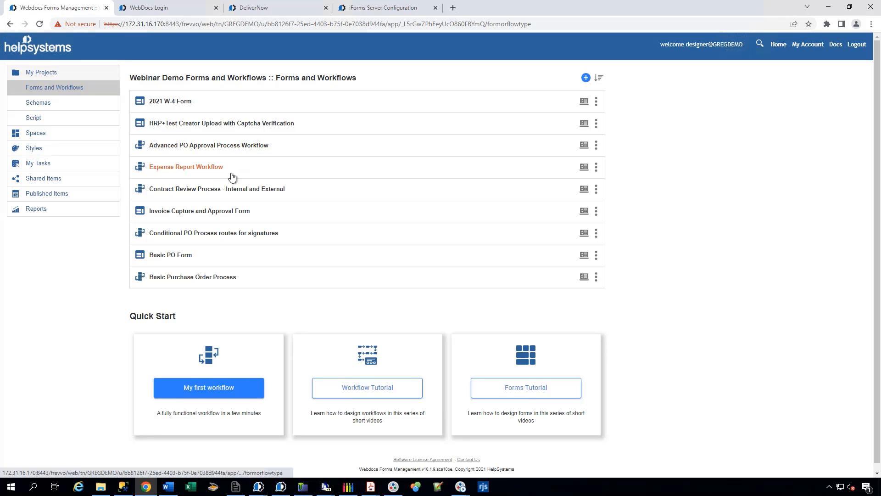
pyautogui.click(233, 148)
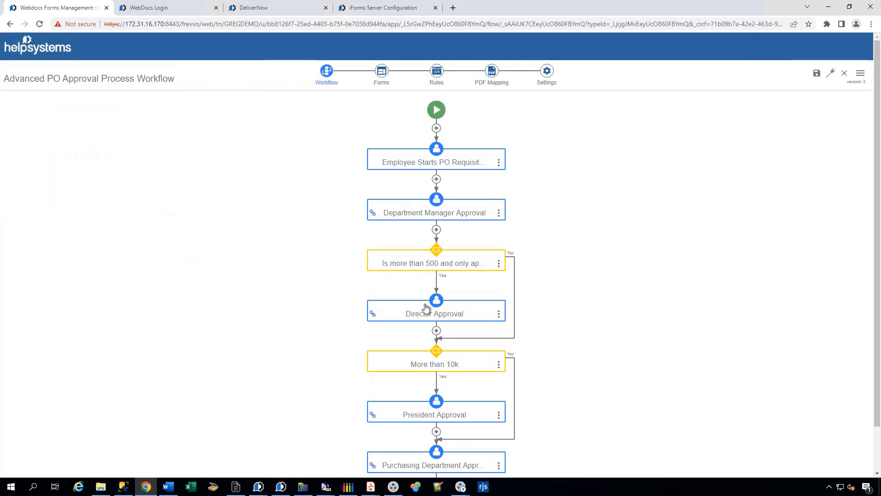
pyautogui.scroll(-1, 270, 240)
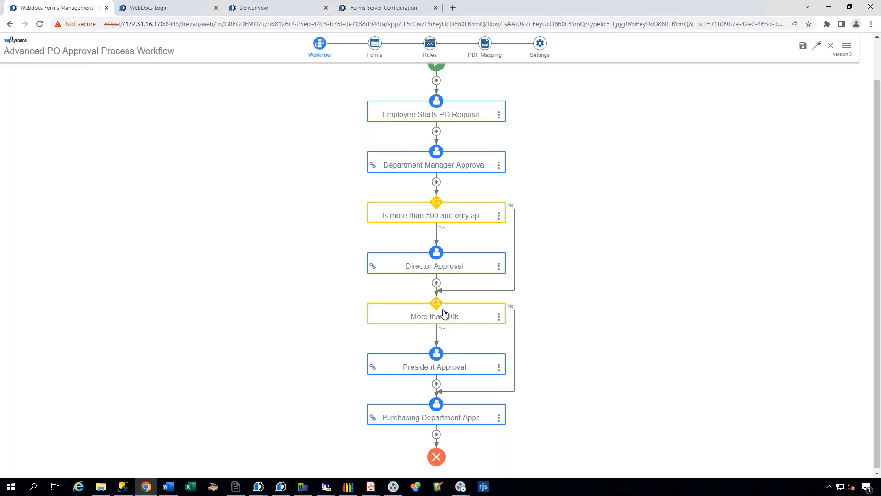
pyautogui.click(458, 220)
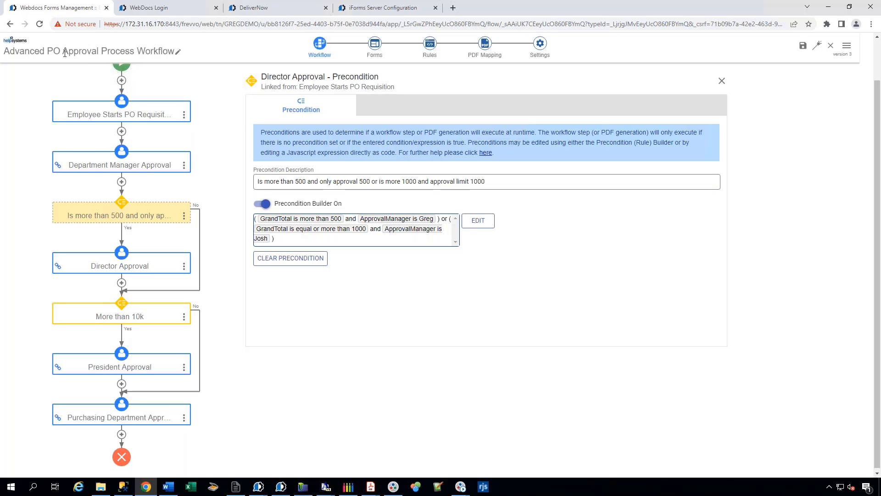
pyautogui.click(10, 27)
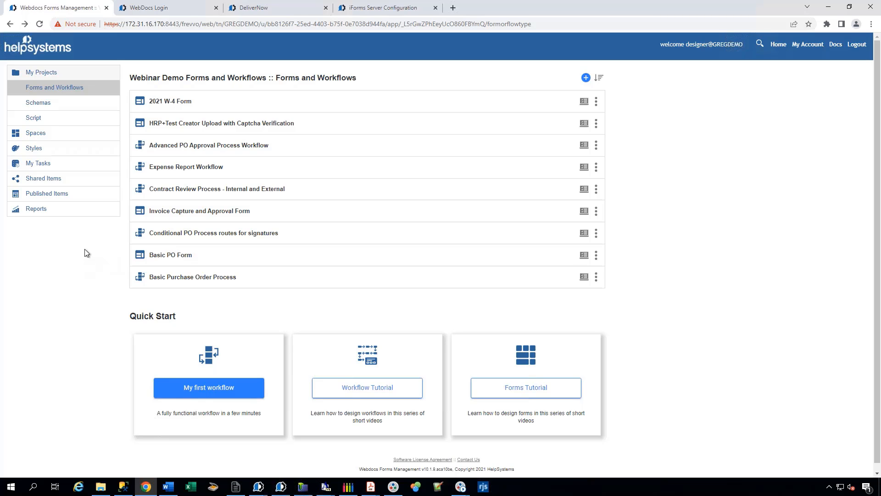
# View the pending Employee On-Boarding task in My Tasks and return to the projects list.
pyautogui.click(40, 165)
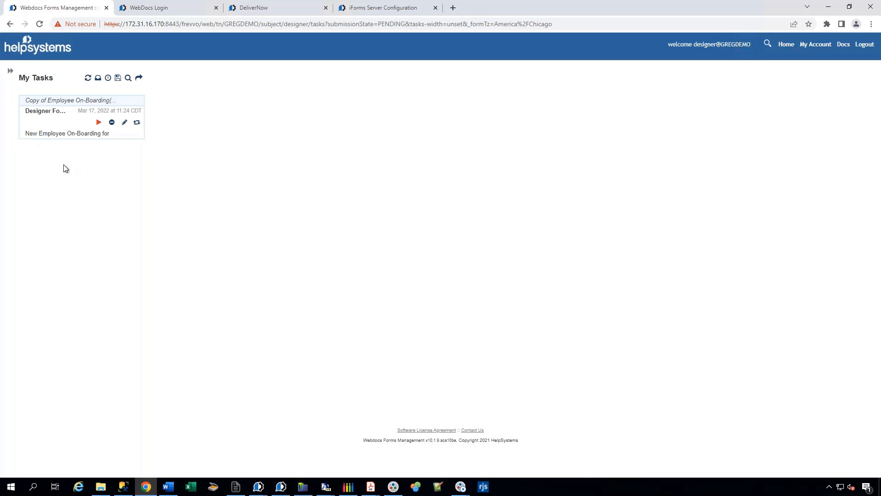
pyautogui.click(97, 123)
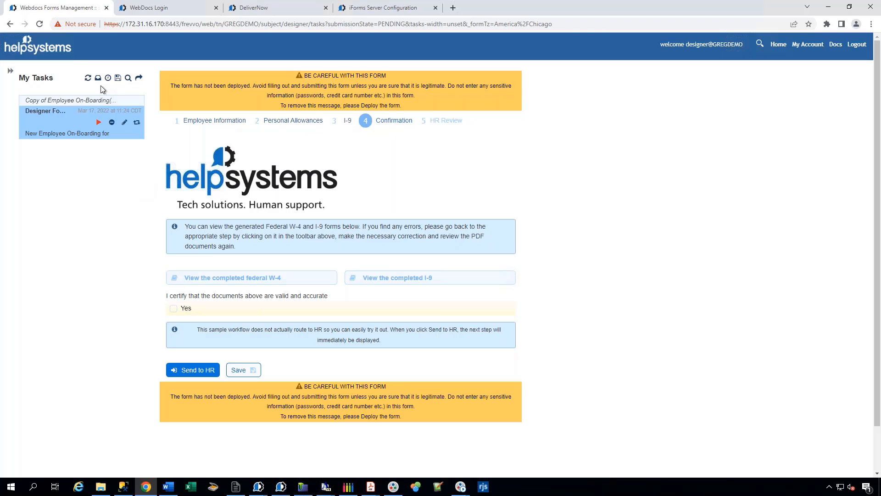
pyautogui.click(60, 52)
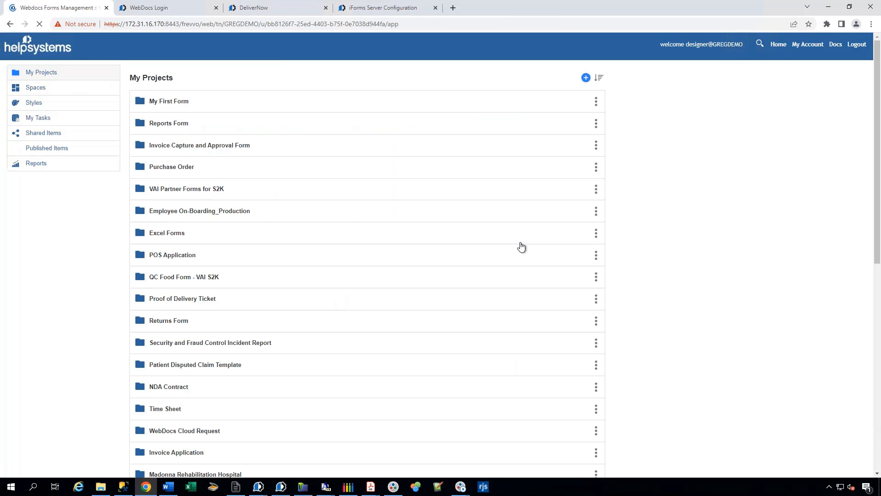